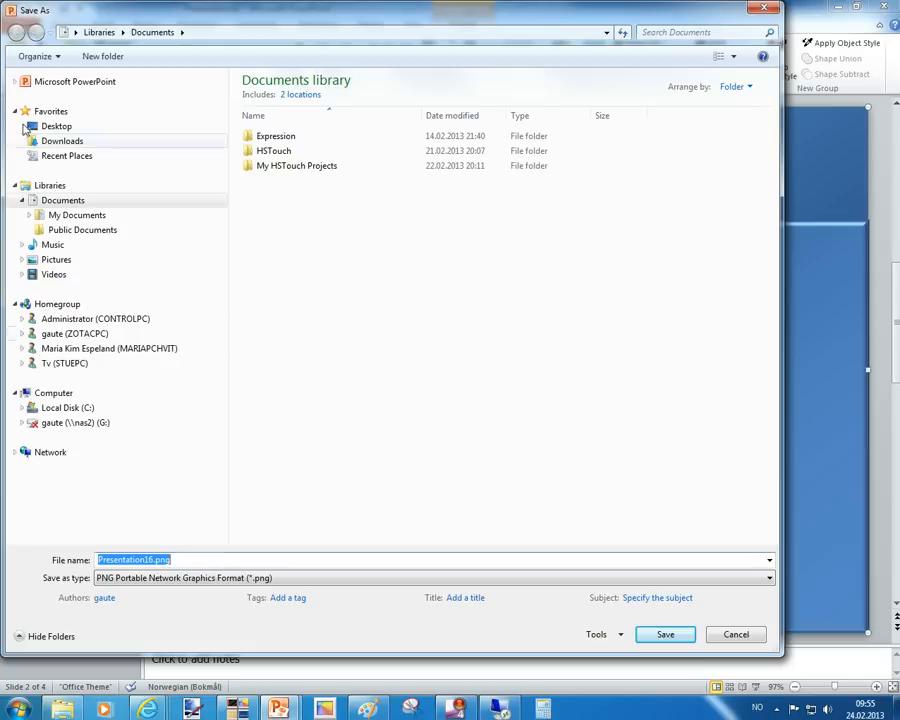
- Export every slide of the presentation as PNG images to the Desktop under the name Demo1
{"action": "type", "text": "Demo1"}
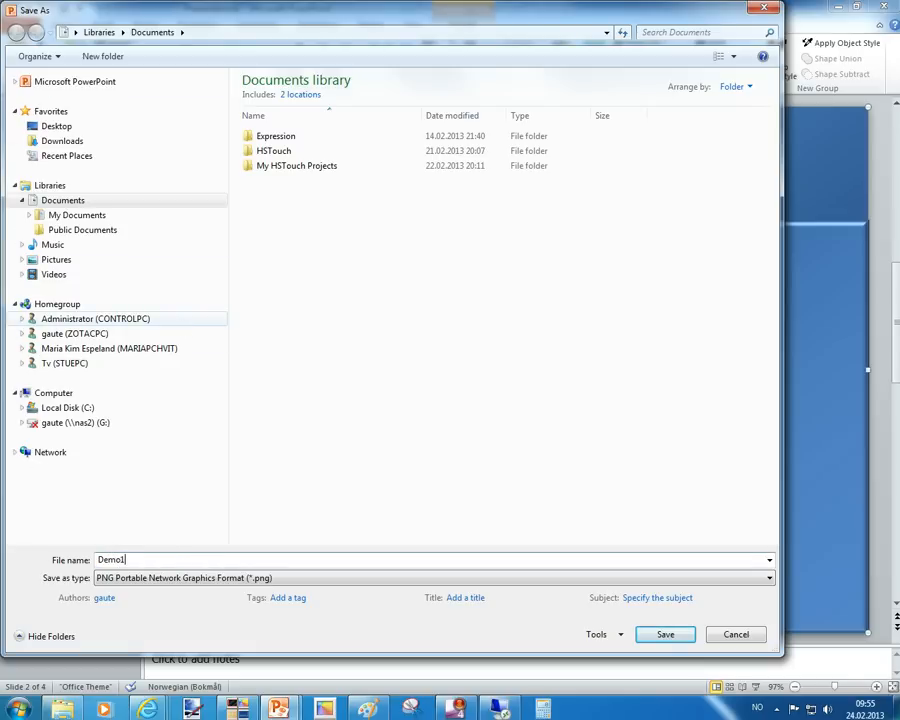
{"action": "left_click", "coordinate": [74, 128]}
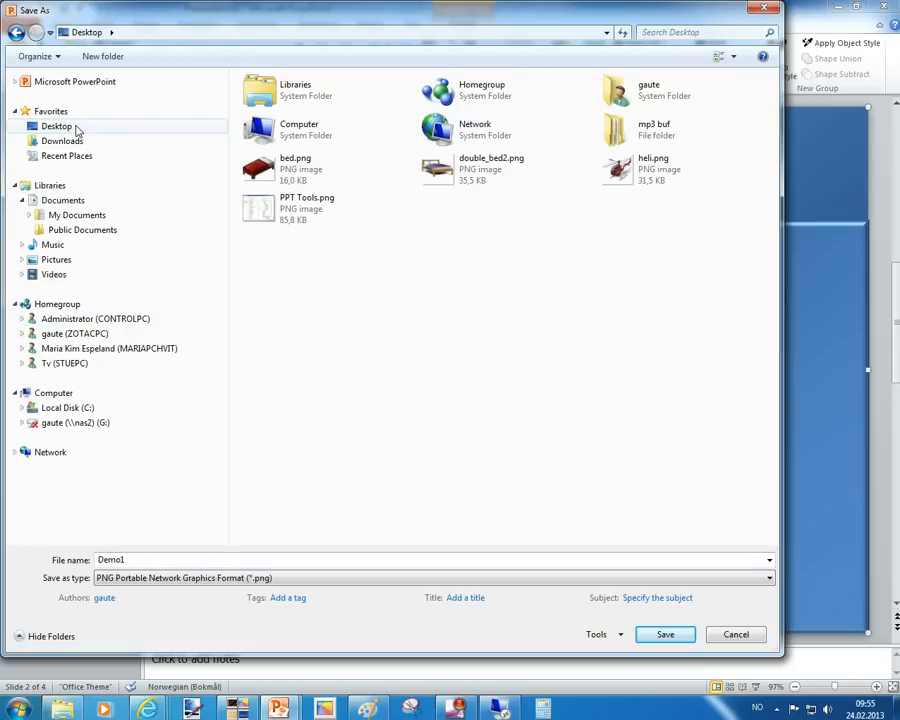
{"action": "left_click", "coordinate": [668, 635]}
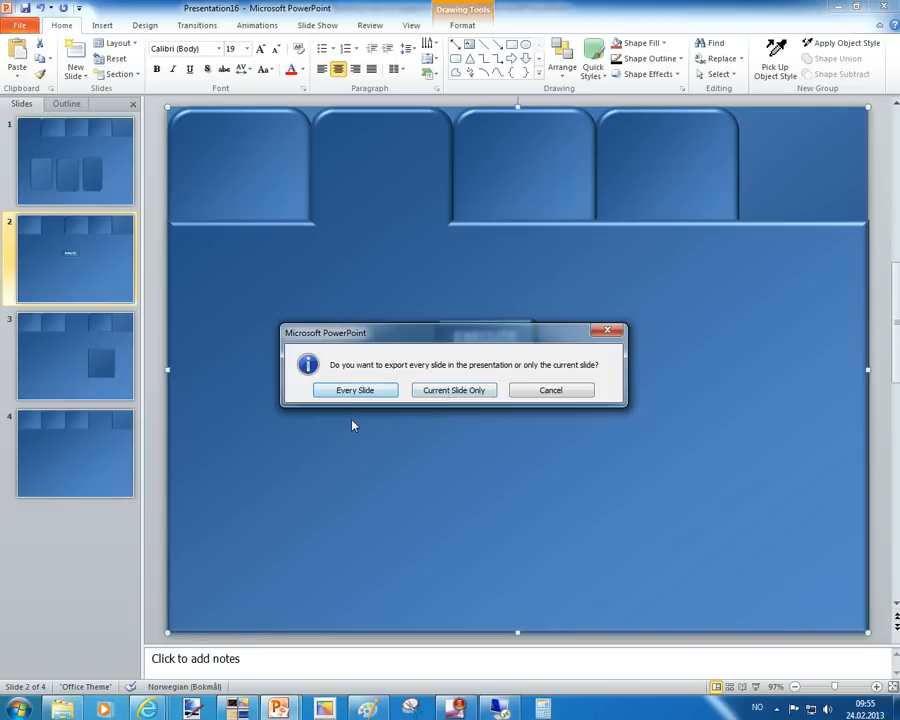
{"action": "left_click", "coordinate": [351, 391]}
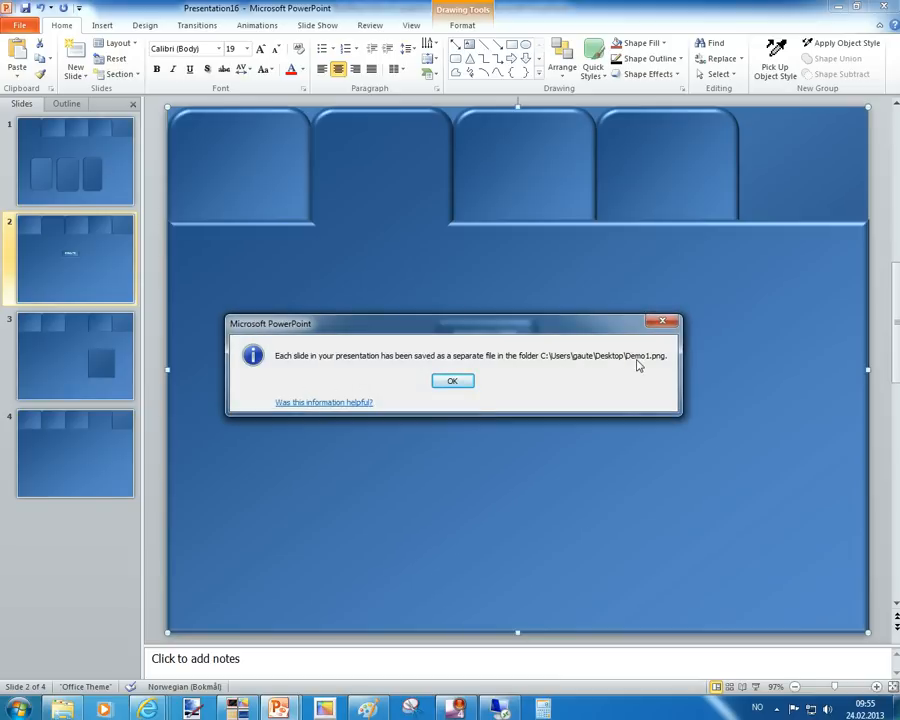
{"action": "left_click", "coordinate": [465, 383]}
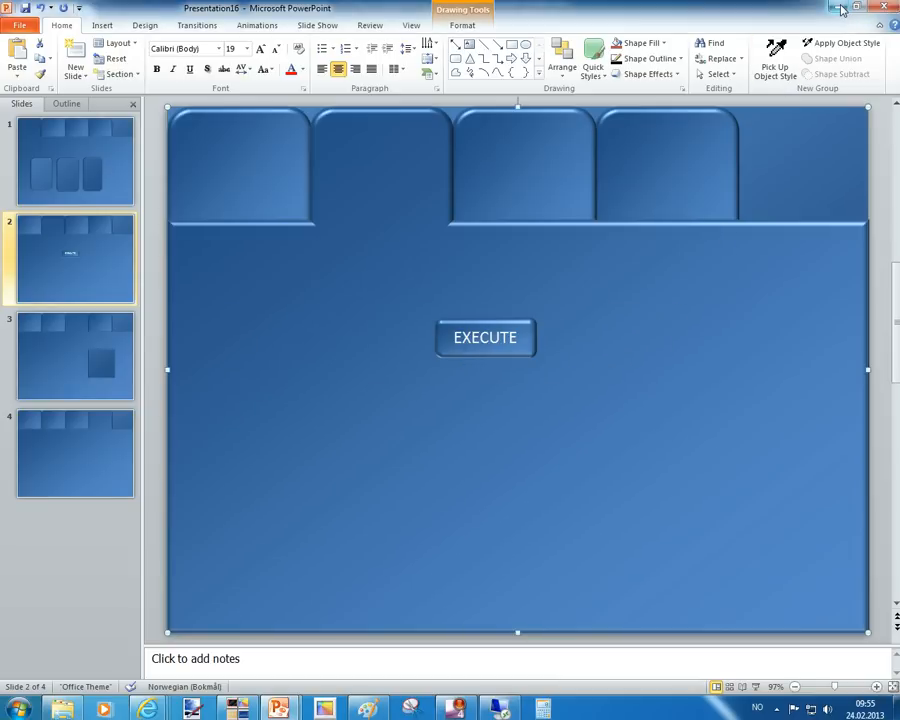
- Move the Demo1 folder to a free area of the desktop and check the exported slide images inside it
{"action": "left_click", "coordinate": [840, 8]}
{"action": "left_click", "coordinate": [840, 9]}
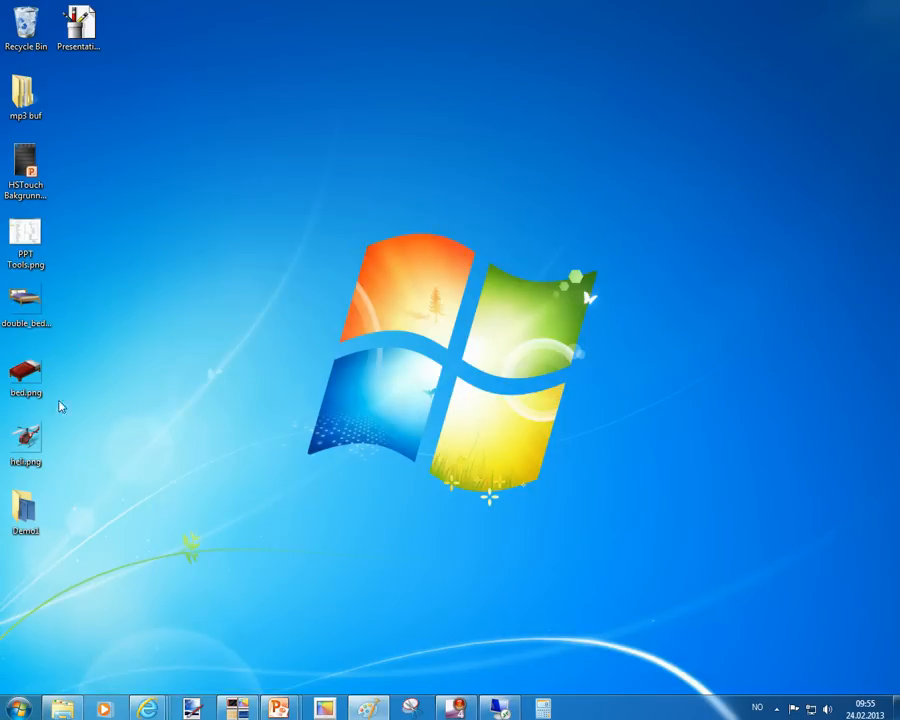
{"action": "left_click_drag", "start_coordinate": [24, 508], "coordinate": [298, 243]}
{"action": "double_click", "coordinate": [298, 243]}
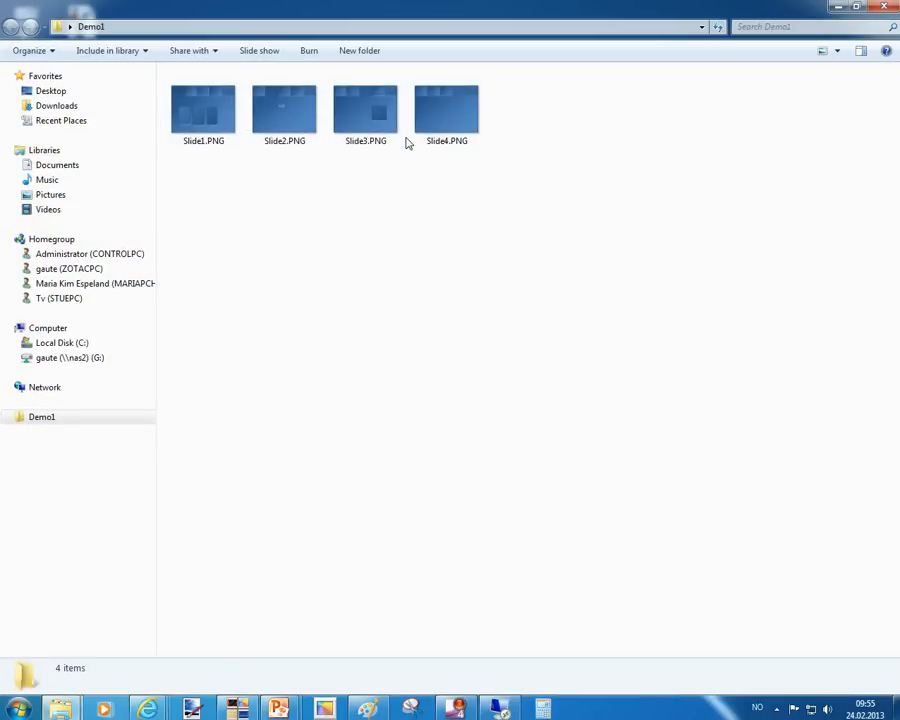
{"action": "left_click", "coordinate": [883, 7]}
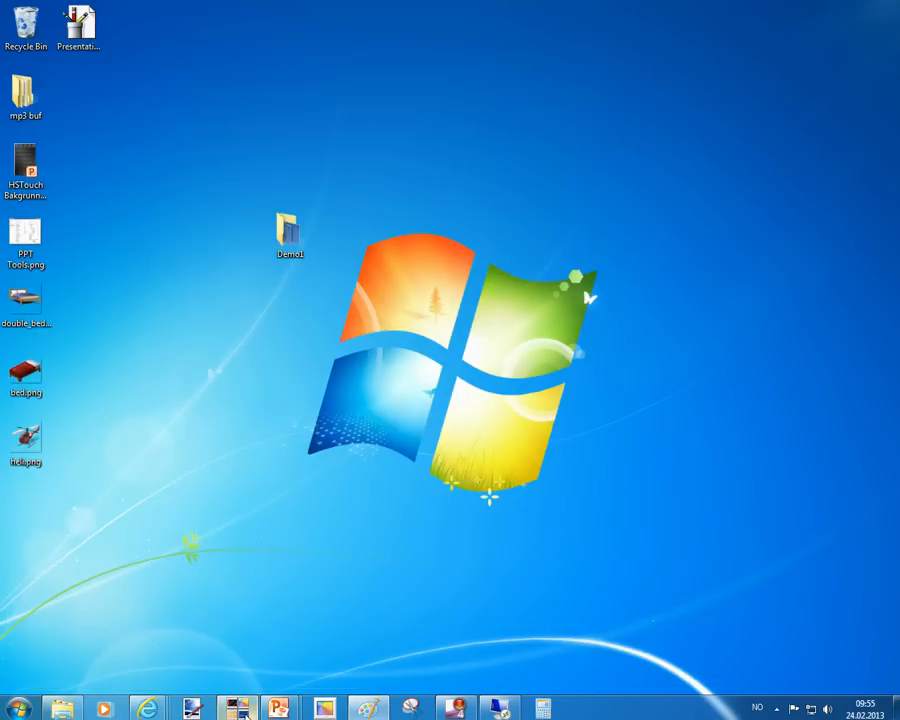
- Switch to HSTouch Designer, bring screen S1 to the front and choose the Demo1 skin for the elements
{"action": "left_click", "coordinate": [241, 712]}
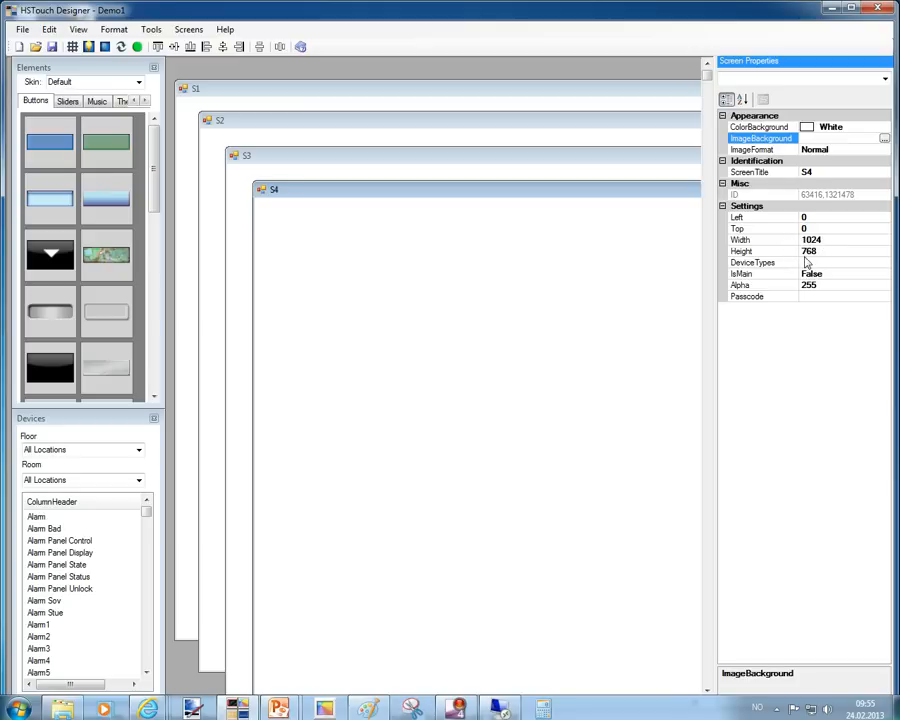
{"action": "left_click", "coordinate": [346, 97]}
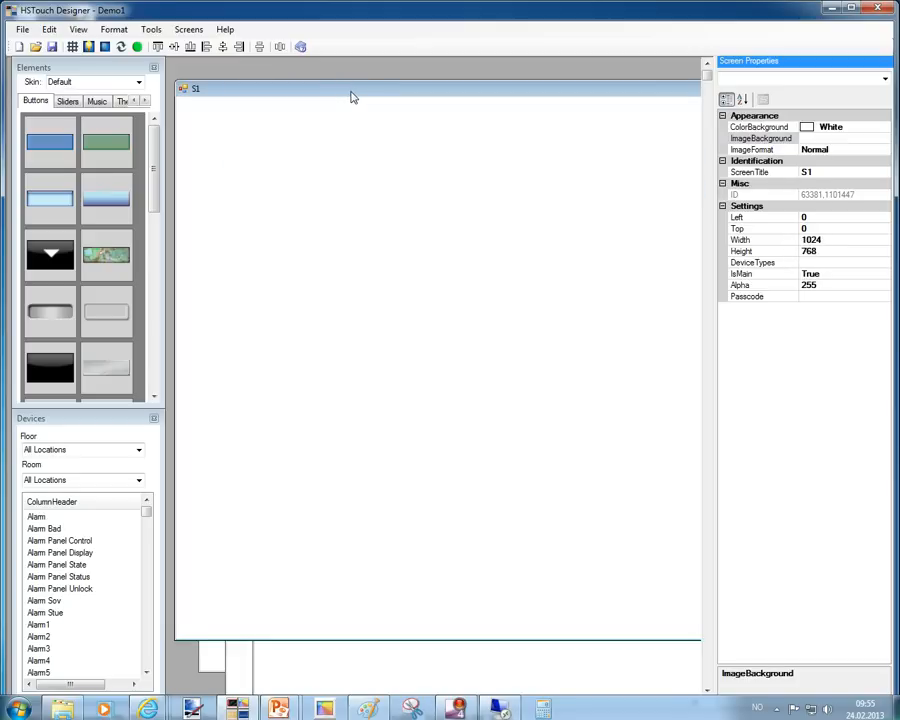
{"action": "left_click", "coordinate": [139, 83]}
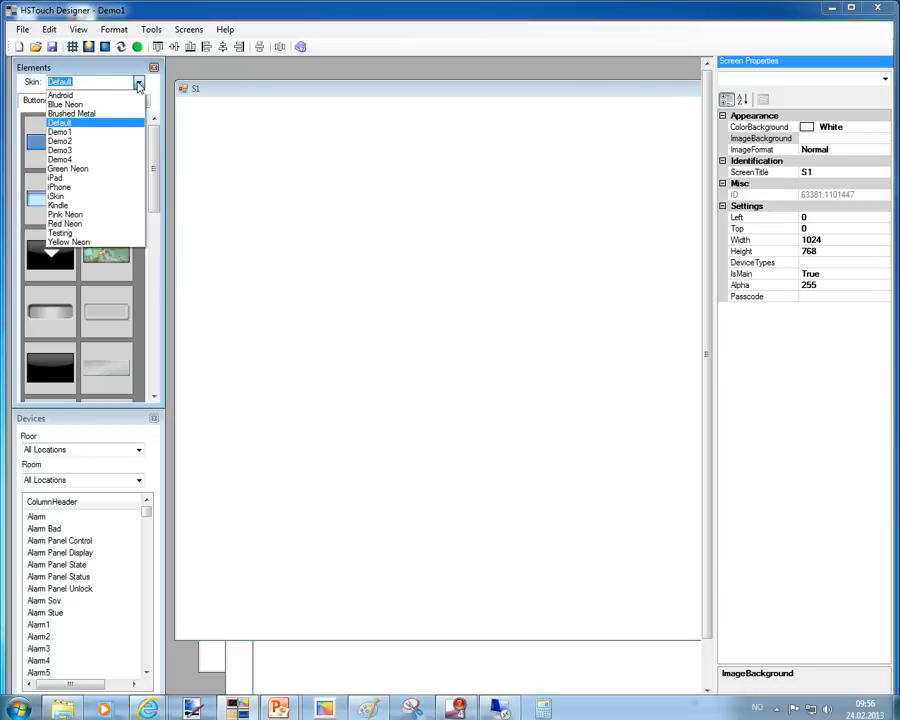
{"action": "left_click", "coordinate": [120, 131]}
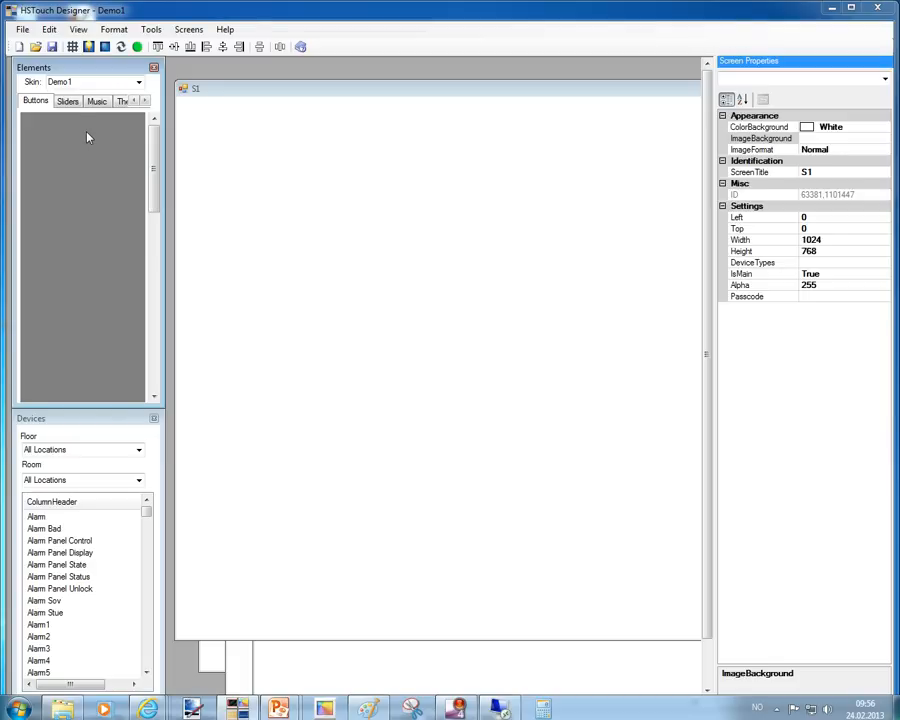
- Set the background image of screen S1 to Slide1.PNG from the Demo1 folder on the Desktop
{"action": "left_click", "coordinate": [884, 140]}
{"action": "left_click", "coordinate": [884, 140]}
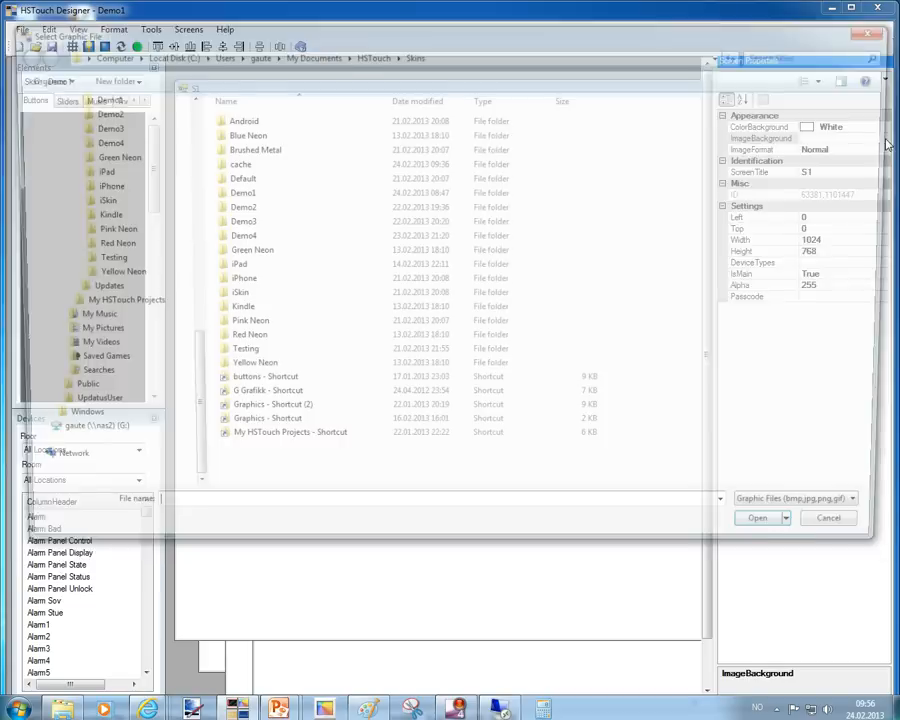
{"action": "scroll", "coordinate": [184, 124], "scroll_direction": "up", "scroll_amount": 3}
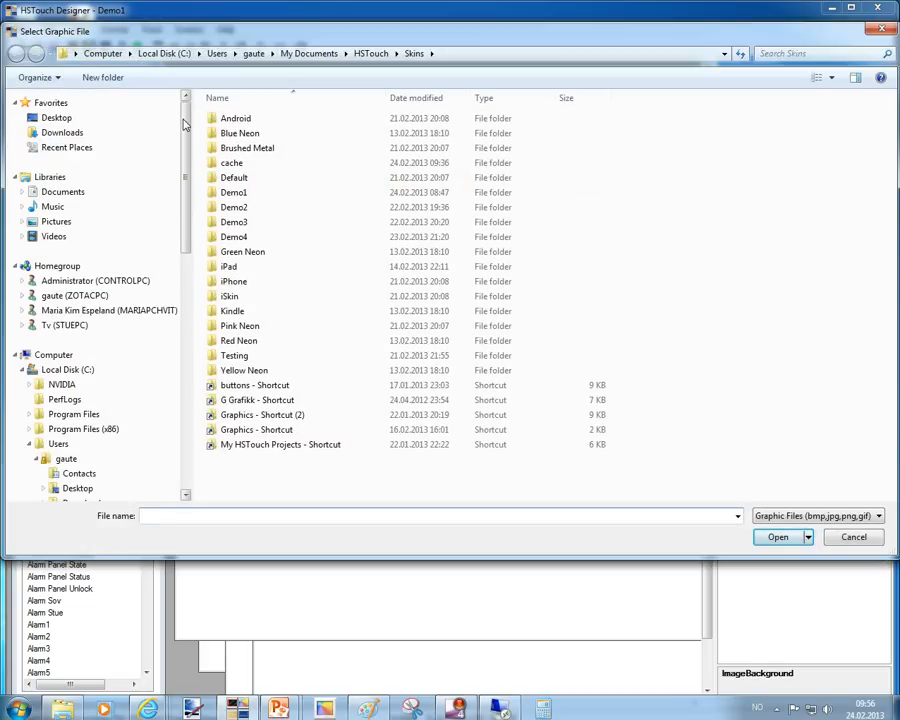
{"action": "left_click", "coordinate": [86, 119]}
{"action": "double_click", "coordinate": [632, 152]}
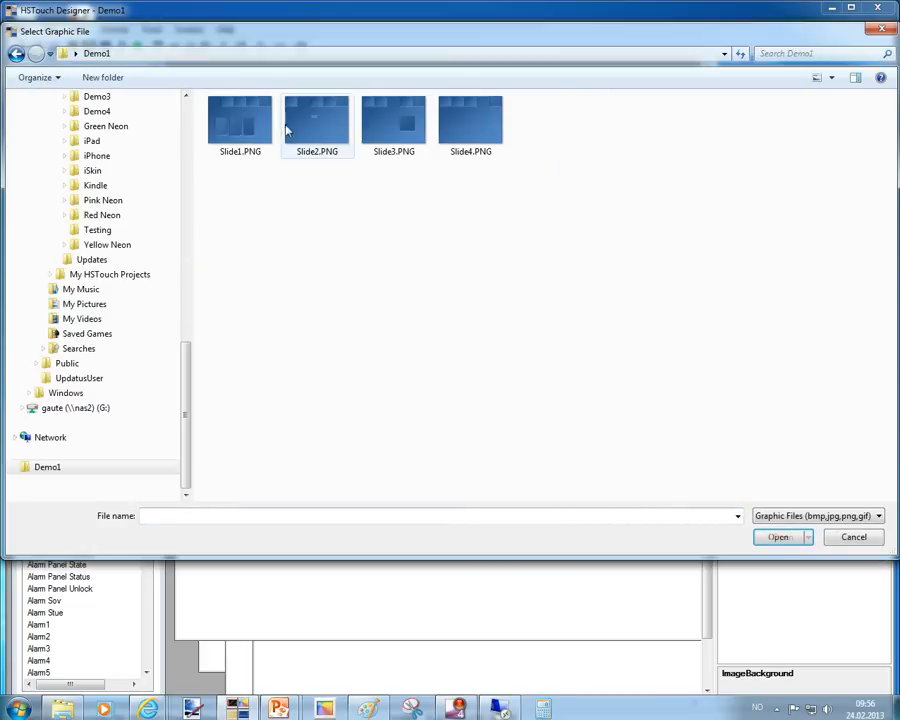
{"action": "double_click", "coordinate": [261, 121]}
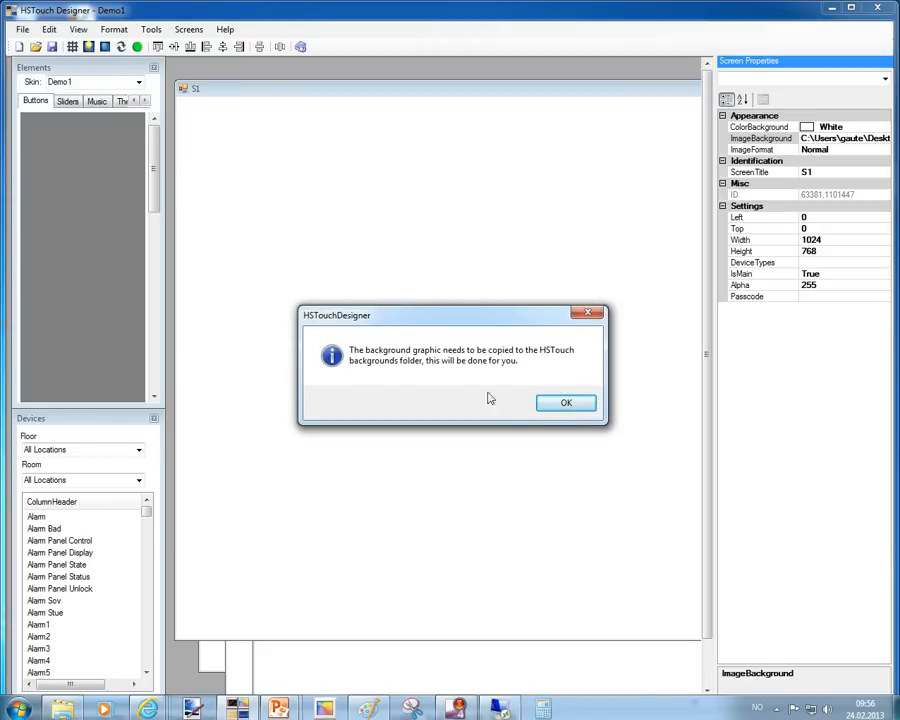
{"action": "left_click", "coordinate": [565, 402]}
- Display the Demo1 skin's Backgrounds 1024x768 elements
{"action": "left_click", "coordinate": [145, 101]}
{"action": "left_click", "coordinate": [145, 101]}
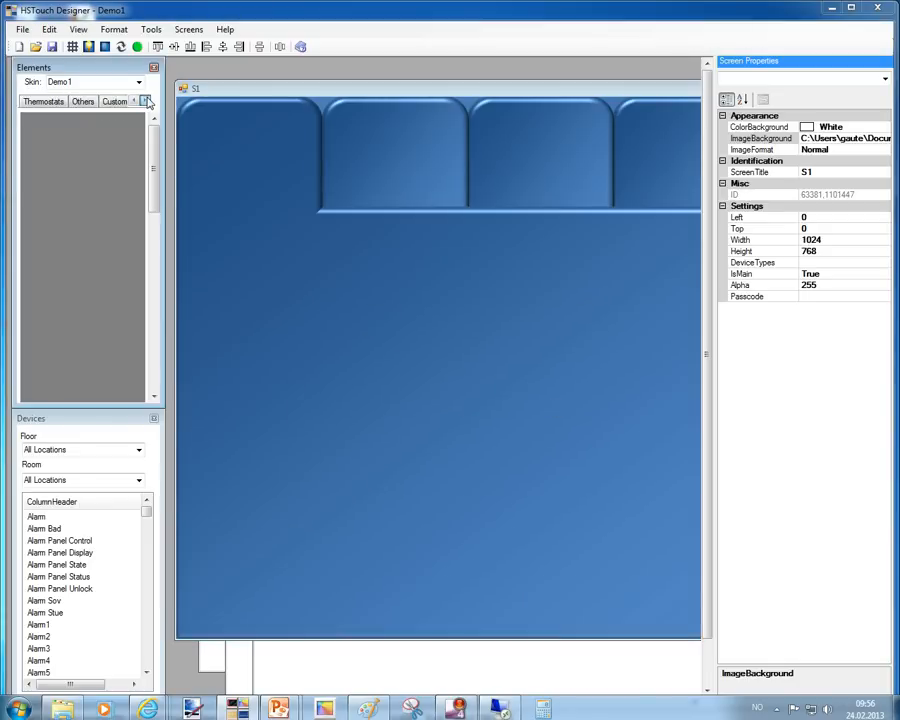
{"action": "left_click", "coordinate": [145, 101]}
{"action": "left_click", "coordinate": [145, 101]}
{"action": "left_click", "coordinate": [80, 100]}
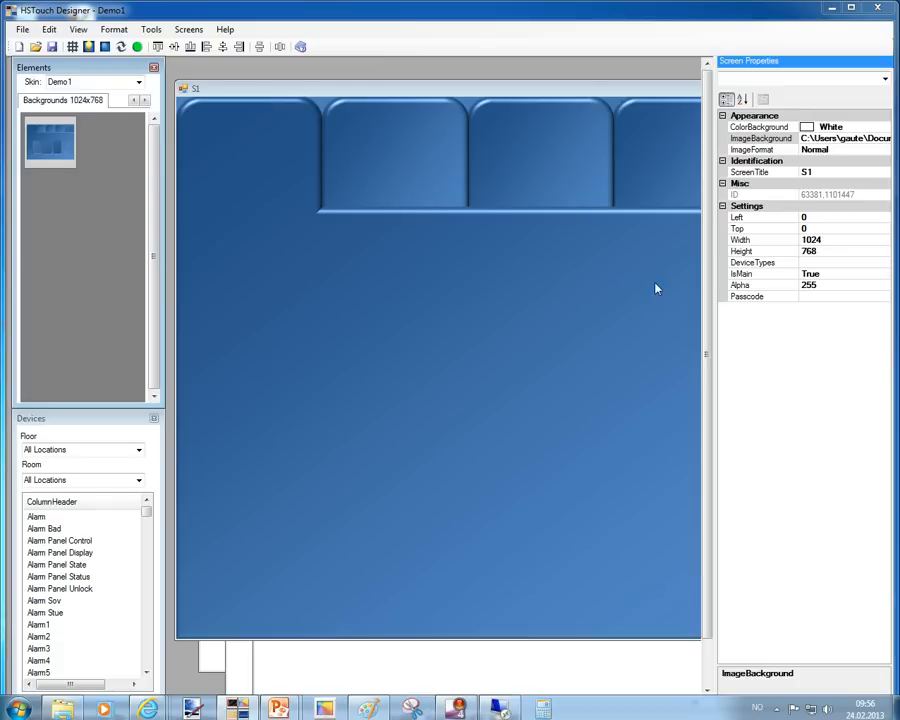
- Set the background image of screen S2 to Slide2.PNG from the Demo1 folder on the Desktop
{"action": "left_click", "coordinate": [188, 29]}
{"action": "left_click", "coordinate": [198, 66]}
{"action": "left_click", "coordinate": [885, 138]}
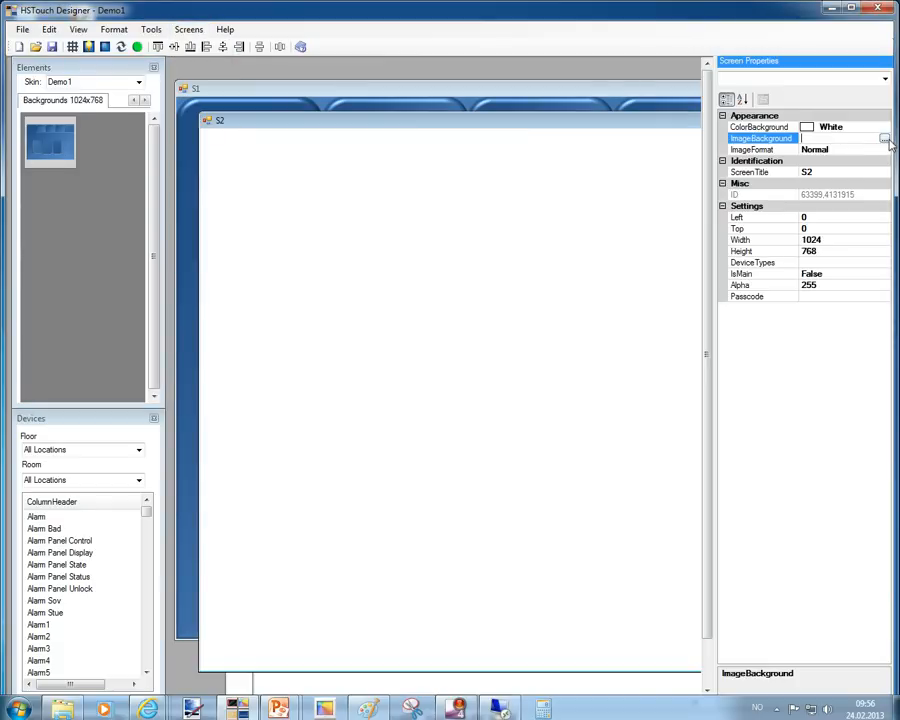
{"action": "left_click", "coordinate": [886, 138]}
{"action": "scroll", "coordinate": [90, 200], "scroll_direction": "up", "scroll_amount": 3}
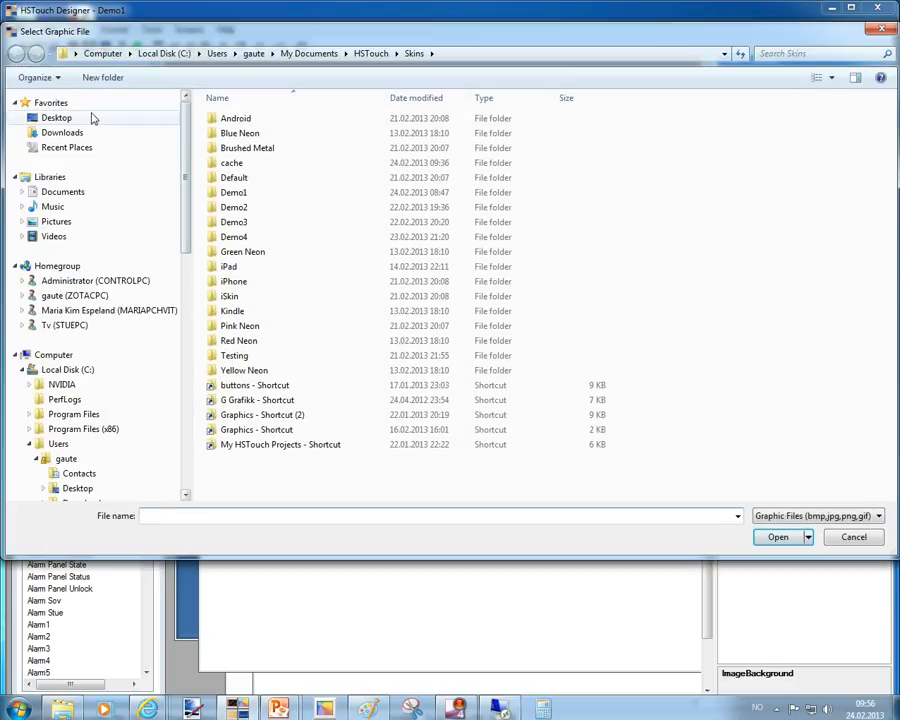
{"action": "left_click", "coordinate": [90, 117]}
{"action": "double_click", "coordinate": [594, 160]}
{"action": "left_click", "coordinate": [315, 130]}
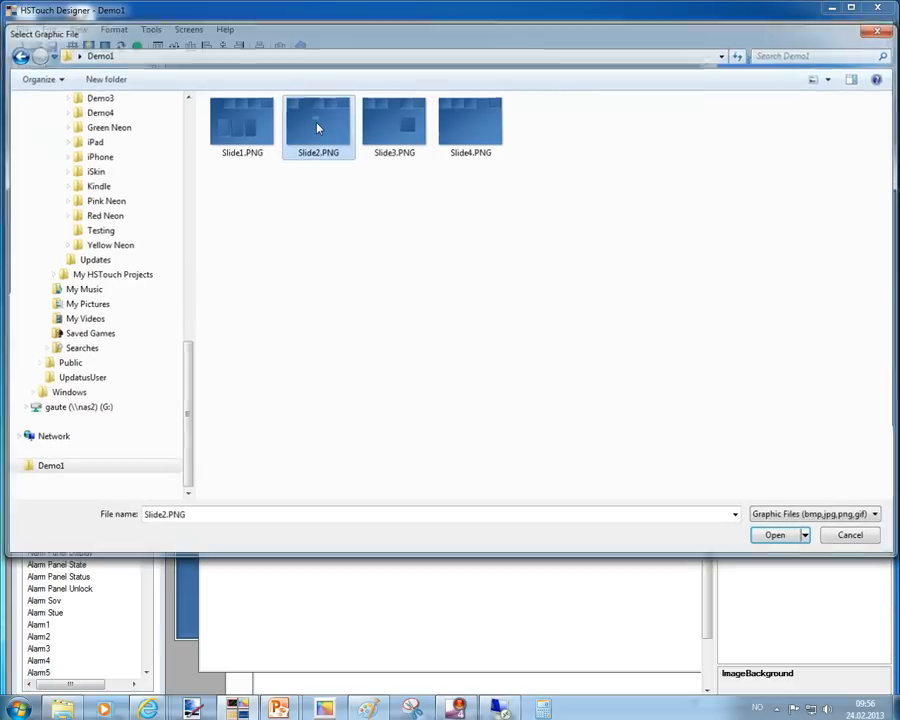
{"action": "double_click", "coordinate": [315, 130]}
{"action": "left_click", "coordinate": [566, 405]}
- Set the background image of screen S3 to Slide3.PNG from the Demo1 folder on the Desktop
{"action": "left_click", "coordinate": [188, 29]}
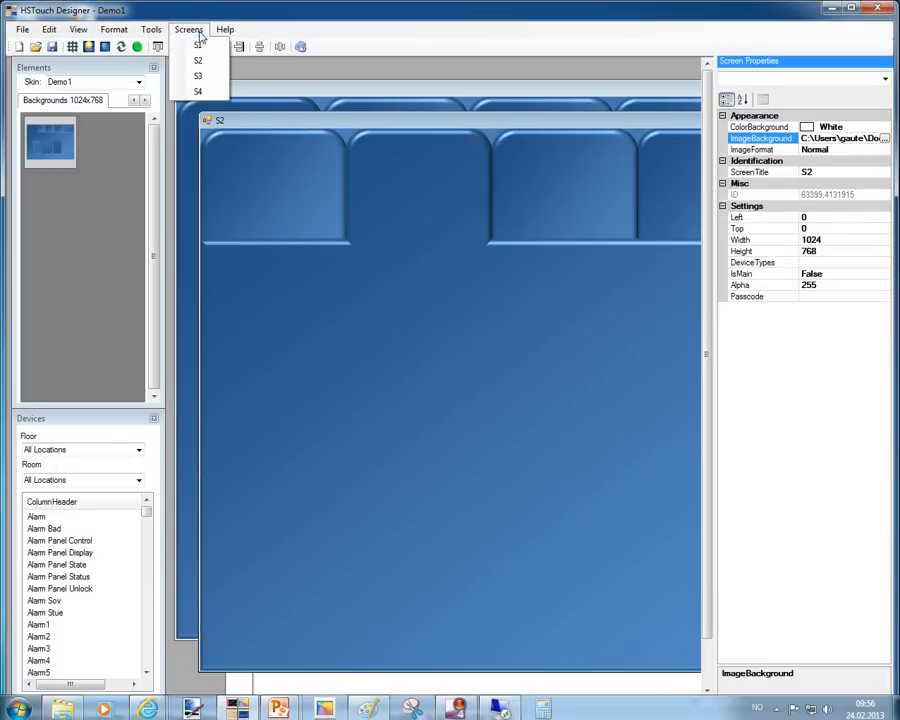
{"action": "left_click", "coordinate": [211, 75]}
{"action": "left_click", "coordinate": [880, 141]}
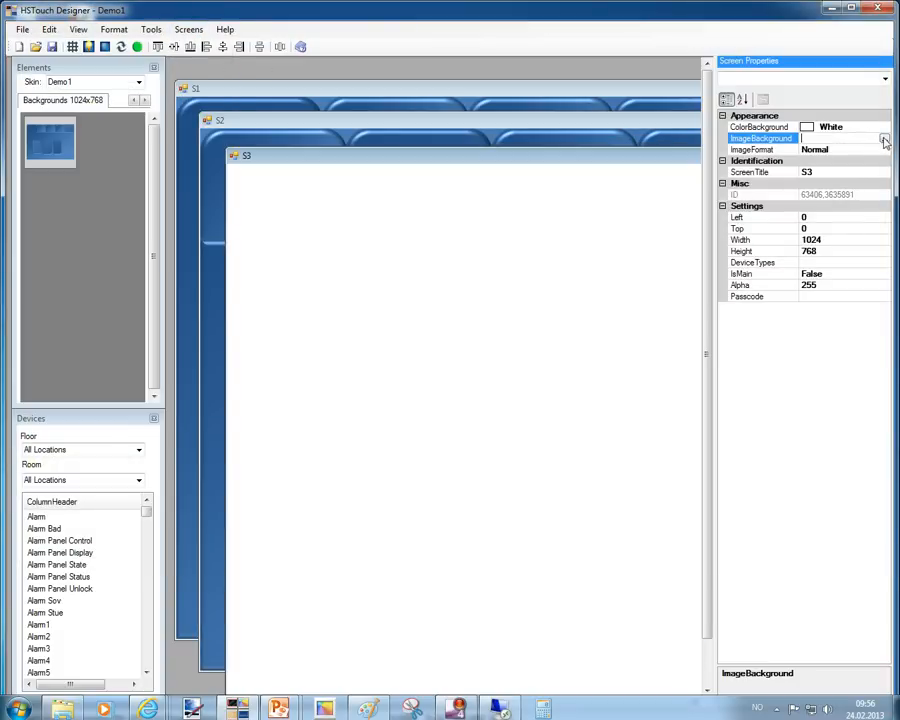
{"action": "left_click", "coordinate": [880, 139]}
{"action": "scroll", "coordinate": [130, 112], "scroll_direction": "up", "scroll_amount": 5}
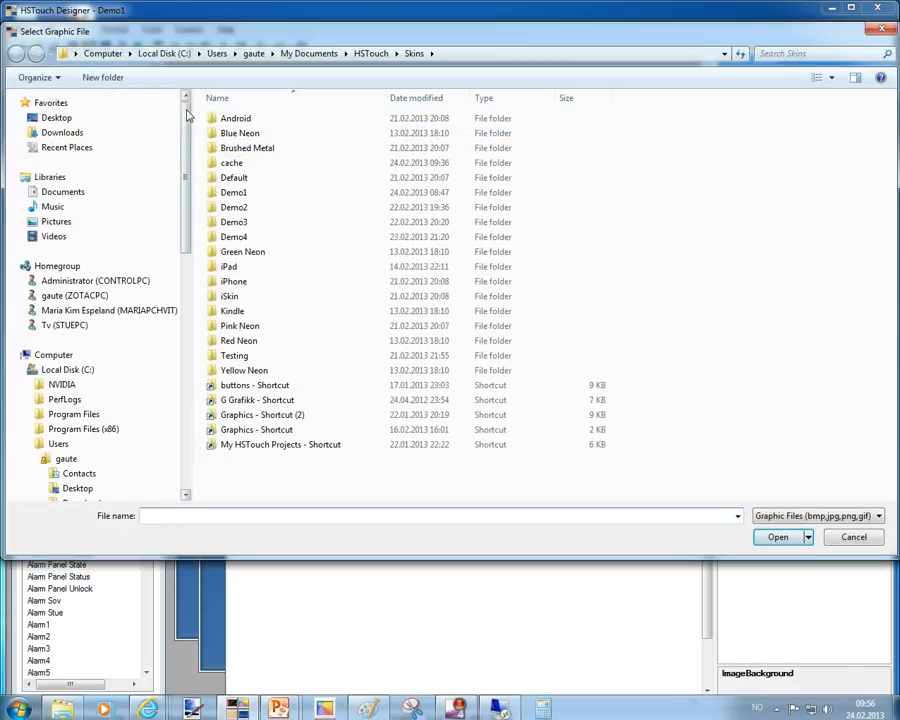
{"action": "left_click", "coordinate": [108, 119]}
{"action": "double_click", "coordinate": [607, 160]}
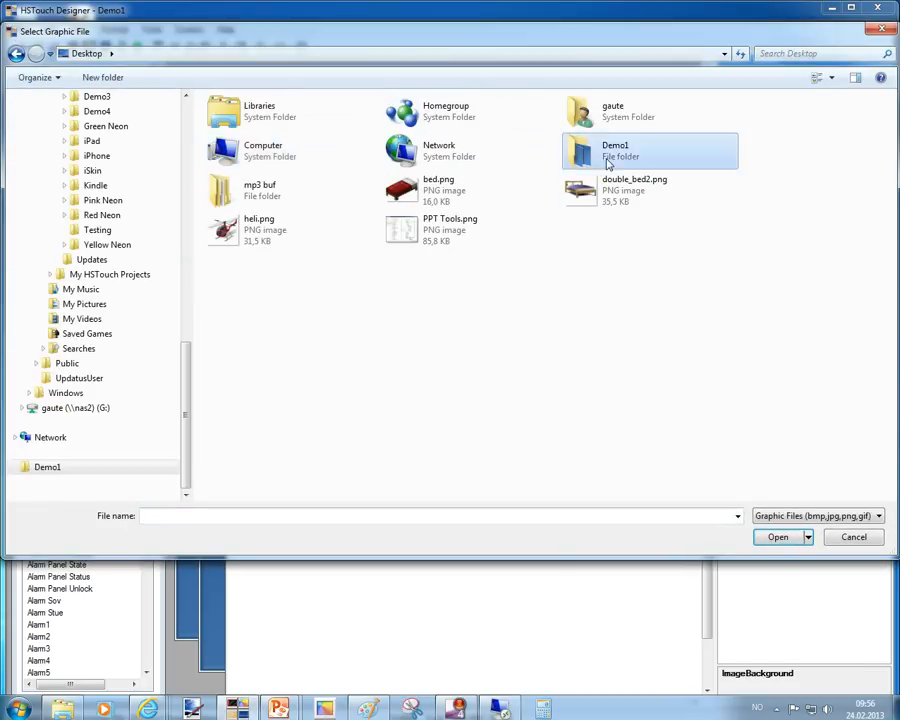
{"action": "double_click", "coordinate": [382, 145]}
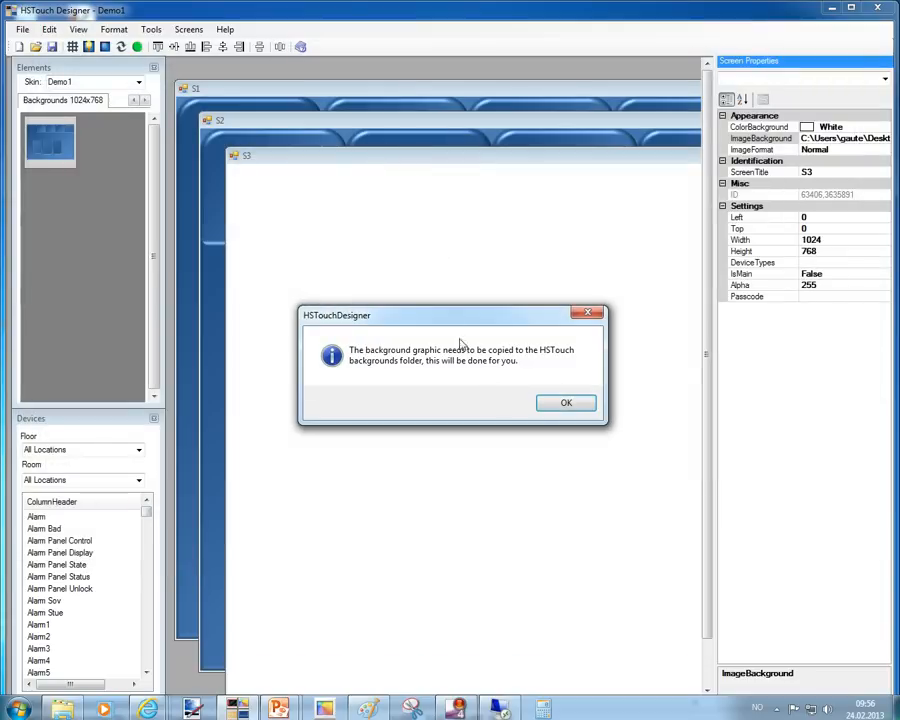
{"action": "left_click", "coordinate": [574, 403]}
- Set the background image of screen S4 to Slide4.PNG from the Demo1 folder on the Desktop
{"action": "left_click", "coordinate": [188, 29]}
{"action": "left_click", "coordinate": [200, 92]}
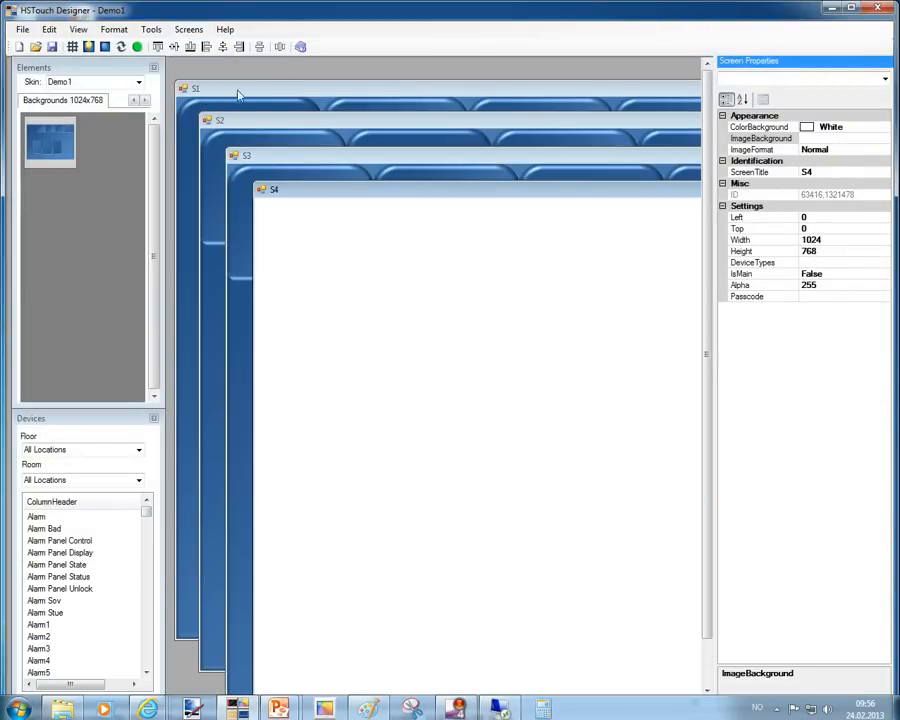
{"action": "left_click", "coordinate": [883, 139]}
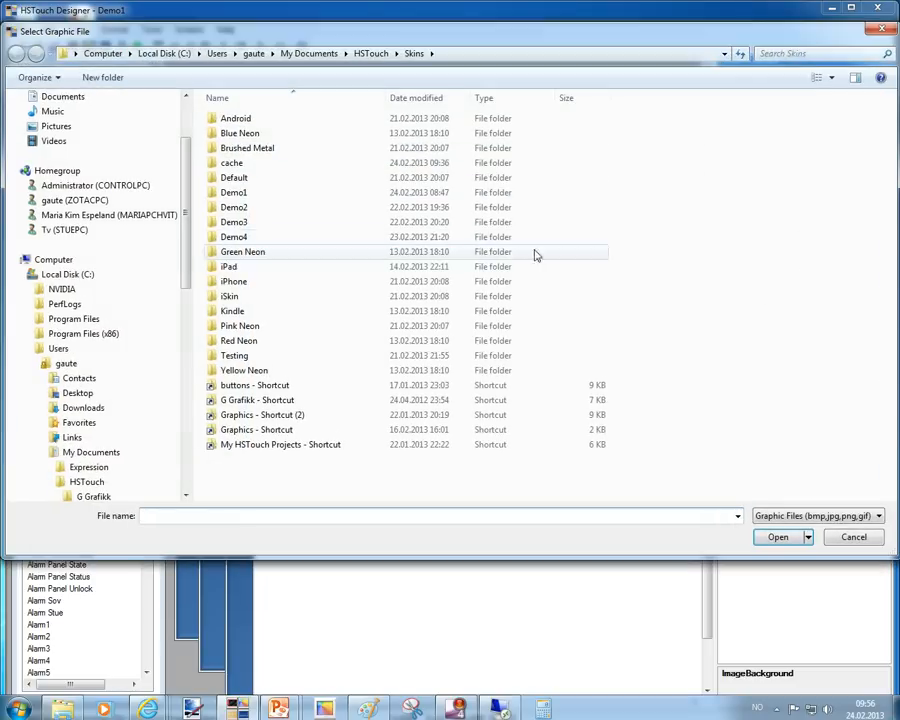
{"action": "scroll", "coordinate": [112, 125], "scroll_direction": "up", "scroll_amount": 2}
{"action": "left_click", "coordinate": [112, 122]}
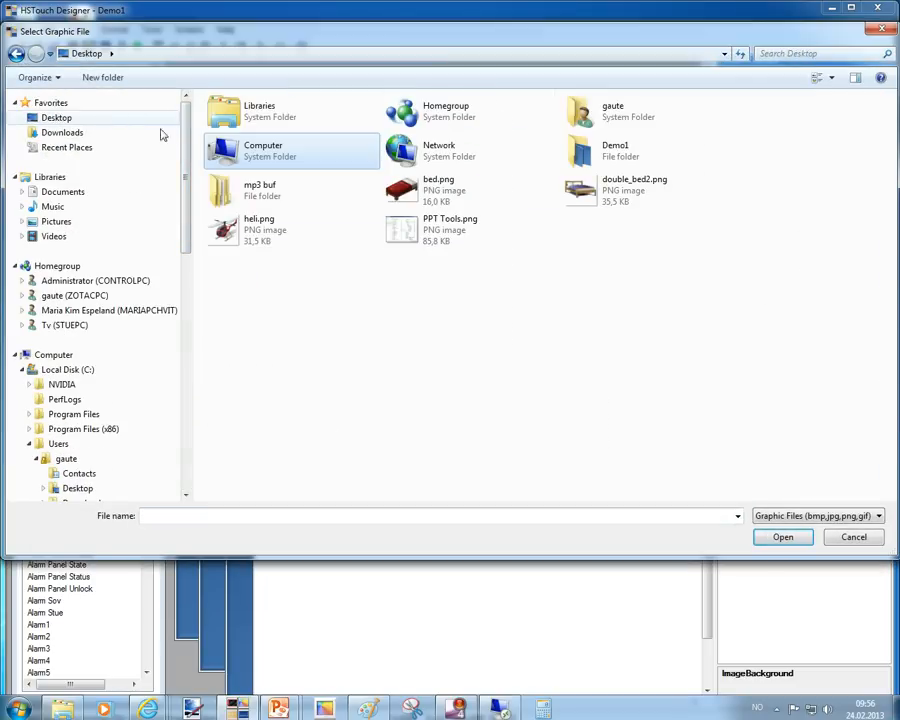
{"action": "double_click", "coordinate": [578, 148]}
{"action": "double_click", "coordinate": [460, 142]}
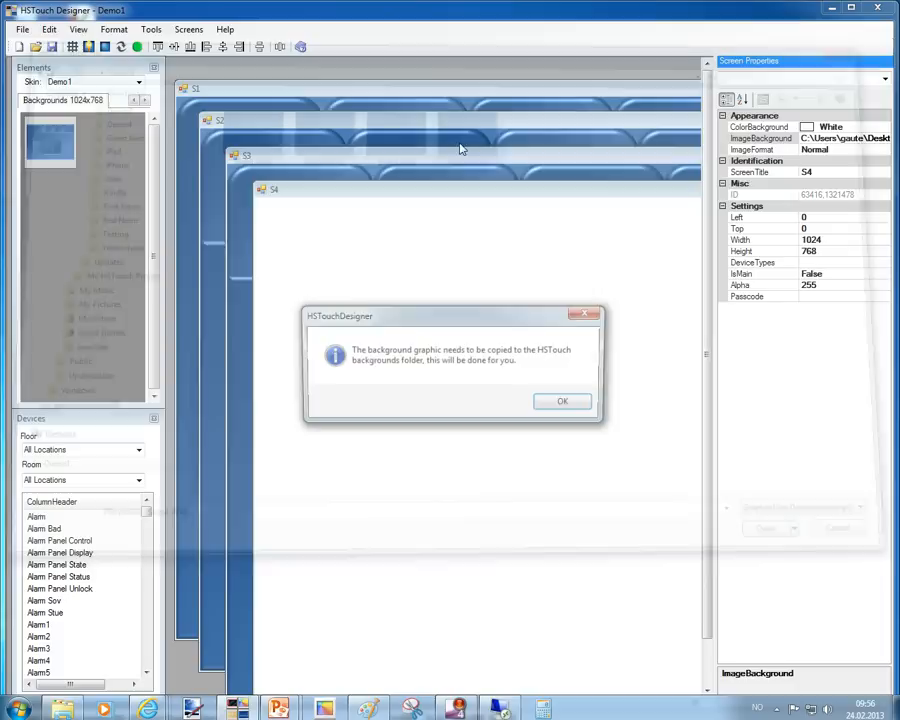
{"action": "left_click", "coordinate": [569, 402]}
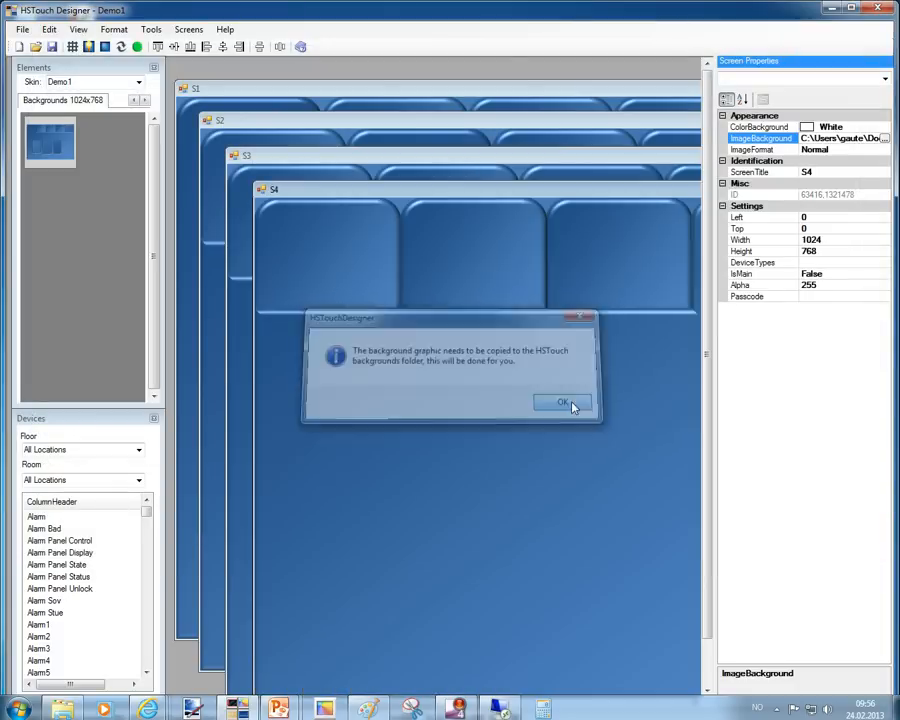
- Add the red light bulb graphic to screen S1 and position it on the first tab, at about Left 26, Top 18
{"action": "left_click", "coordinate": [309, 110]}
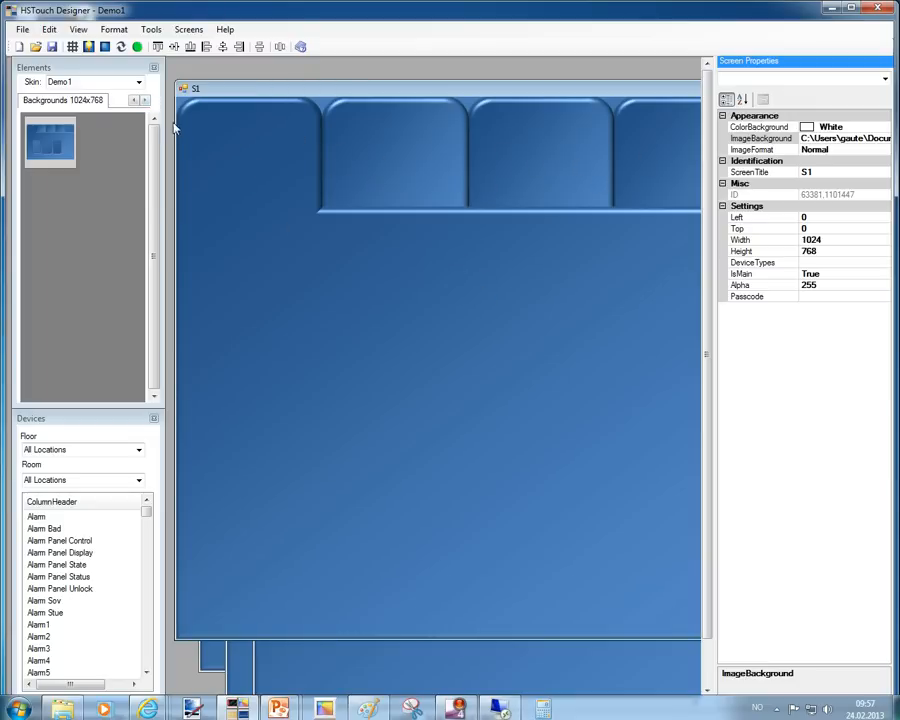
{"action": "left_click", "coordinate": [134, 101]}
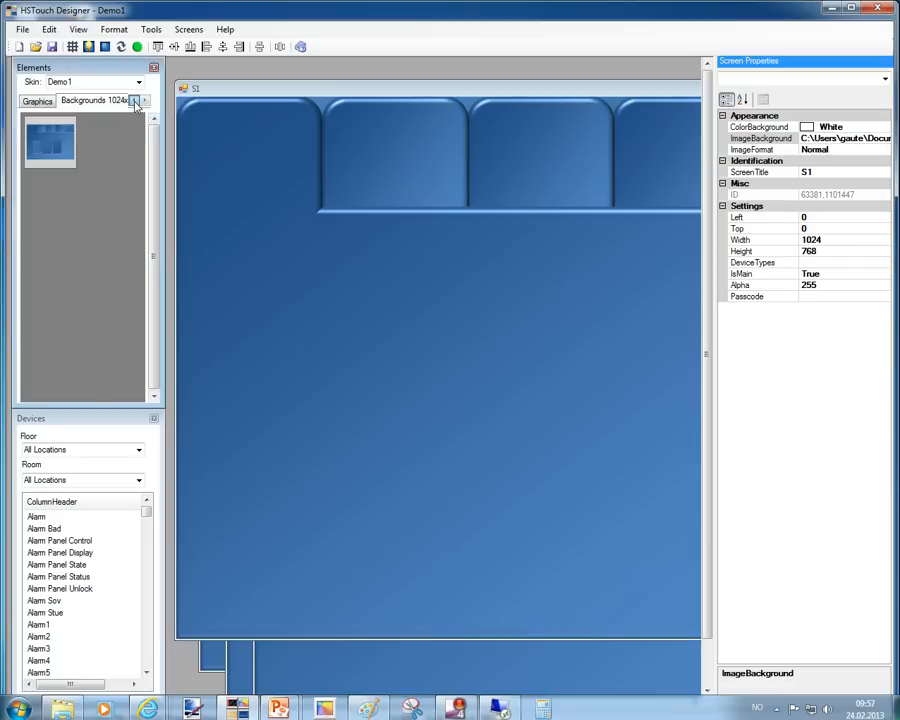
{"action": "left_click", "coordinate": [36, 102]}
{"action": "left_click_drag", "start_coordinate": [88, 155], "coordinate": [224, 147]}
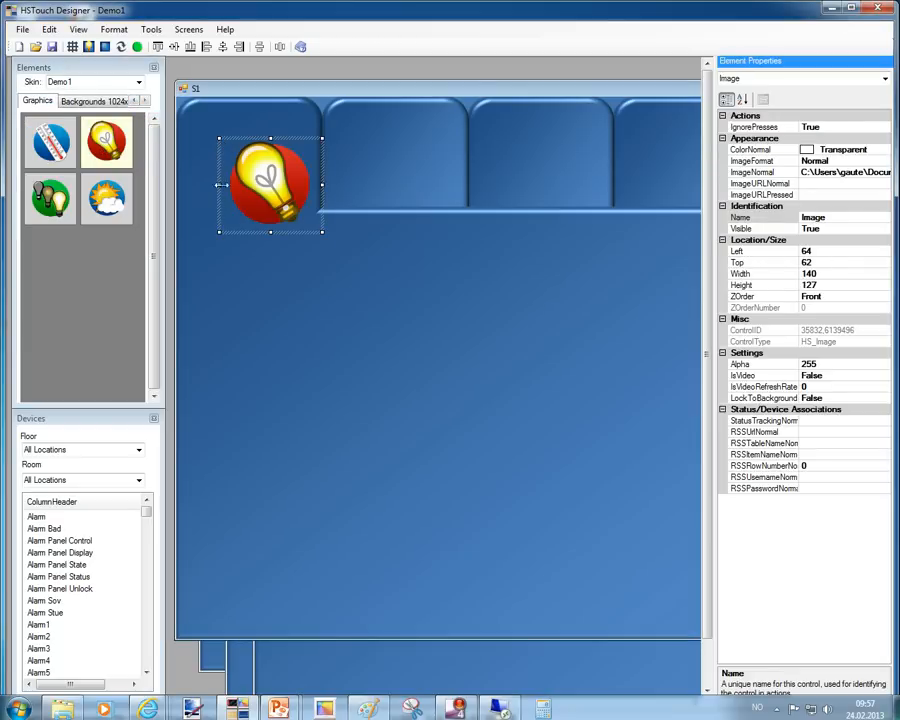
{"action": "left_click_drag", "start_coordinate": [272, 187], "coordinate": [250, 162]}
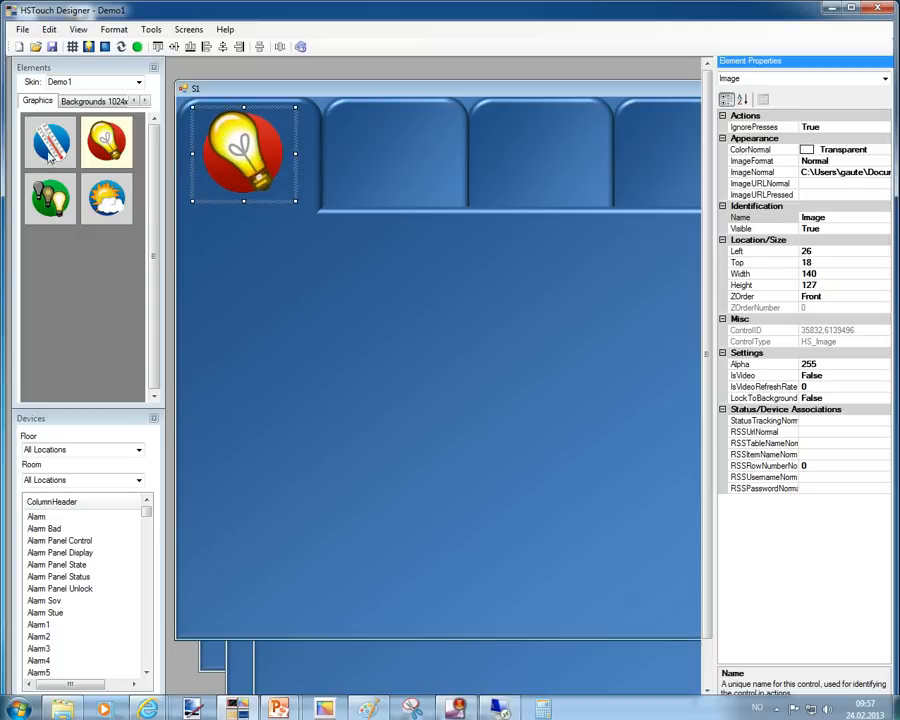
- Add the thermometer, three-bulb and sun graphics to screen S1, at about Left 237, Top 40; Left 486, Top 68; and Left 694, Top 85
{"action": "left_click_drag", "start_coordinate": [46, 144], "coordinate": [345, 132]}
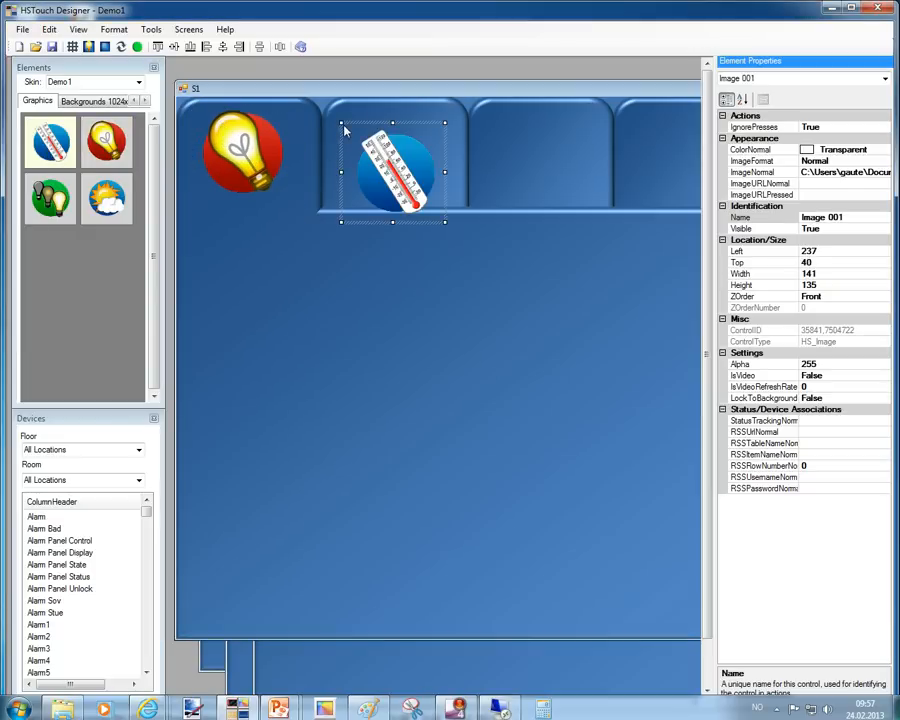
{"action": "left_click_drag", "start_coordinate": [519, 153], "coordinate": [519, 148]}
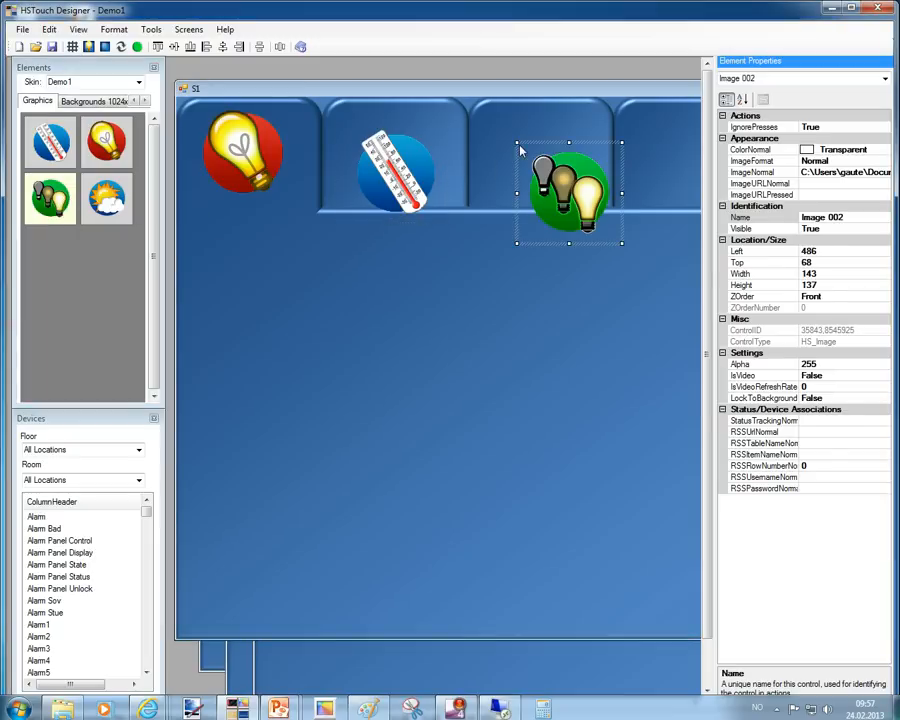
{"action": "left_click_drag", "start_coordinate": [106, 205], "coordinate": [666, 162]}
- Move the three-bulb, thermometer and sun graphics onto the third, second and fourth tabs, at about Left 448, 236 and 635 respectively
{"action": "left_click", "coordinate": [522, 163]}
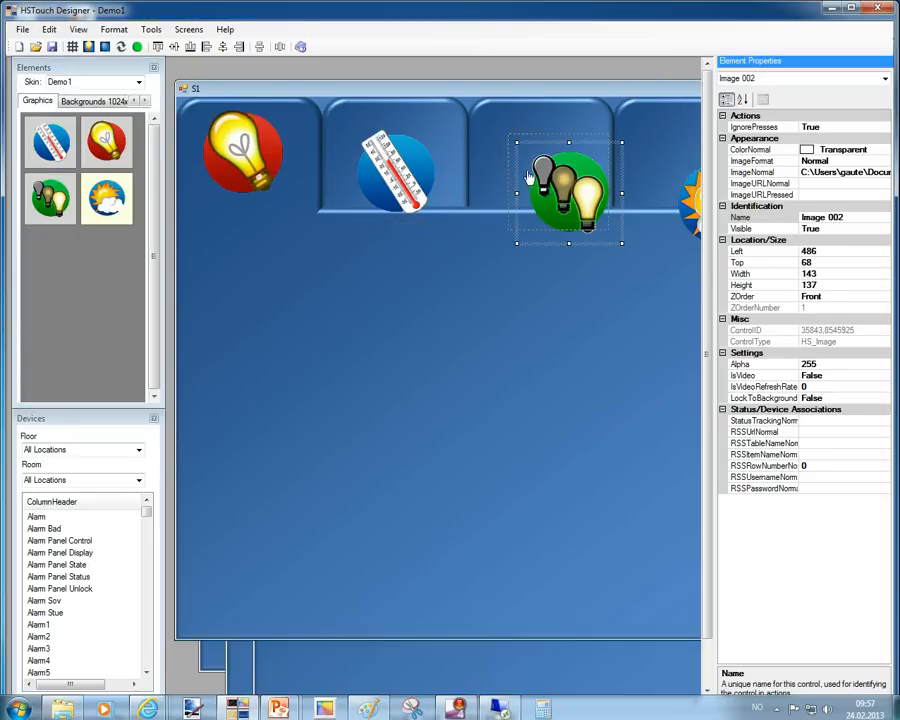
{"action": "left_click_drag", "start_coordinate": [514, 163], "coordinate": [476, 115]}
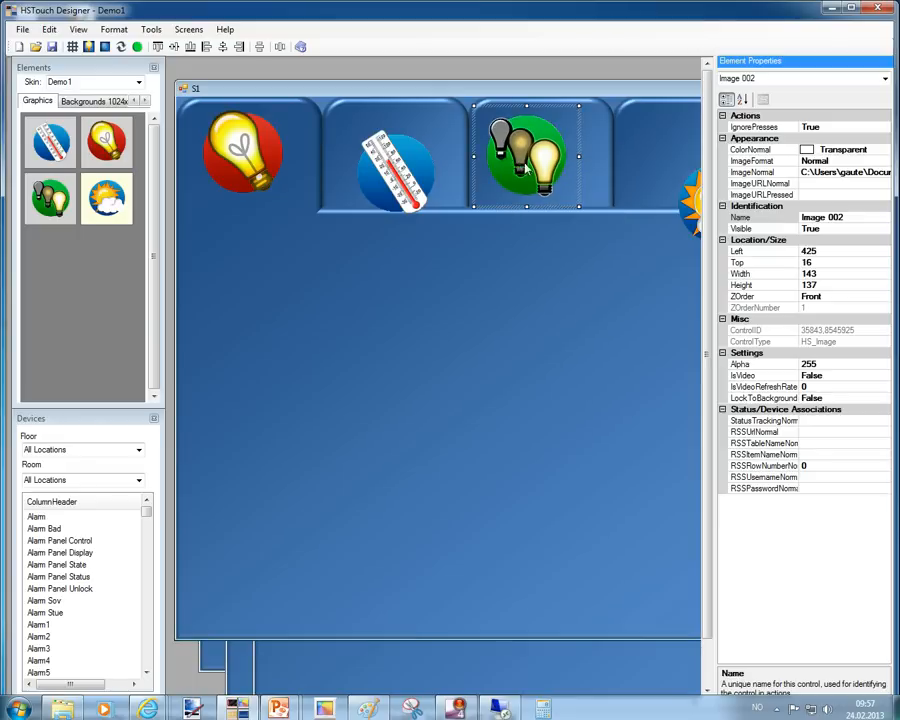
{"action": "left_click", "coordinate": [394, 160]}
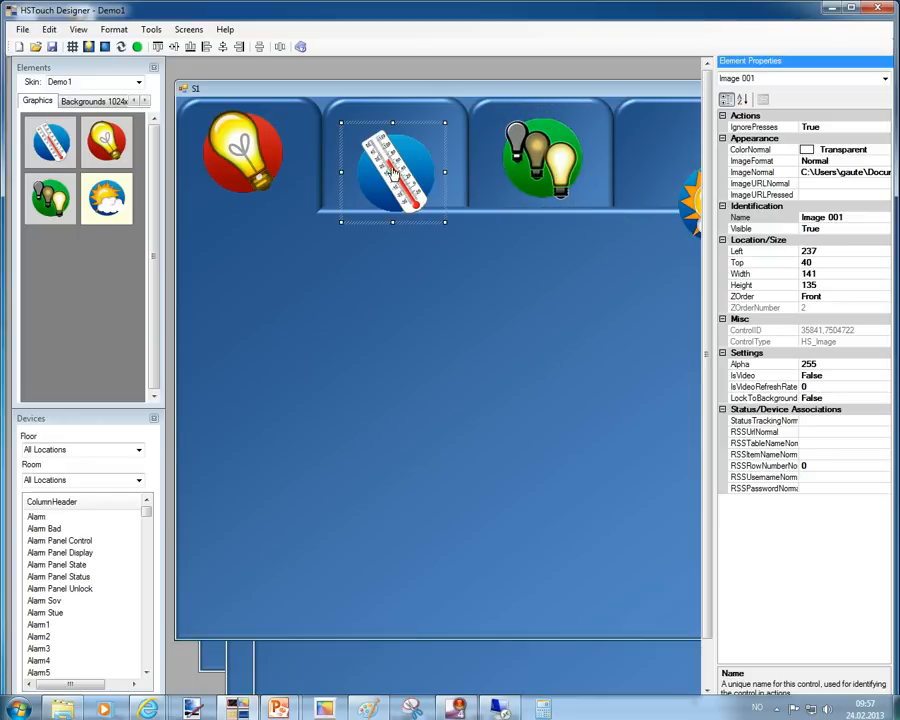
{"action": "left_click_drag", "start_coordinate": [393, 157], "coordinate": [392, 129]}
{"action": "left_click", "coordinate": [648, 168]}
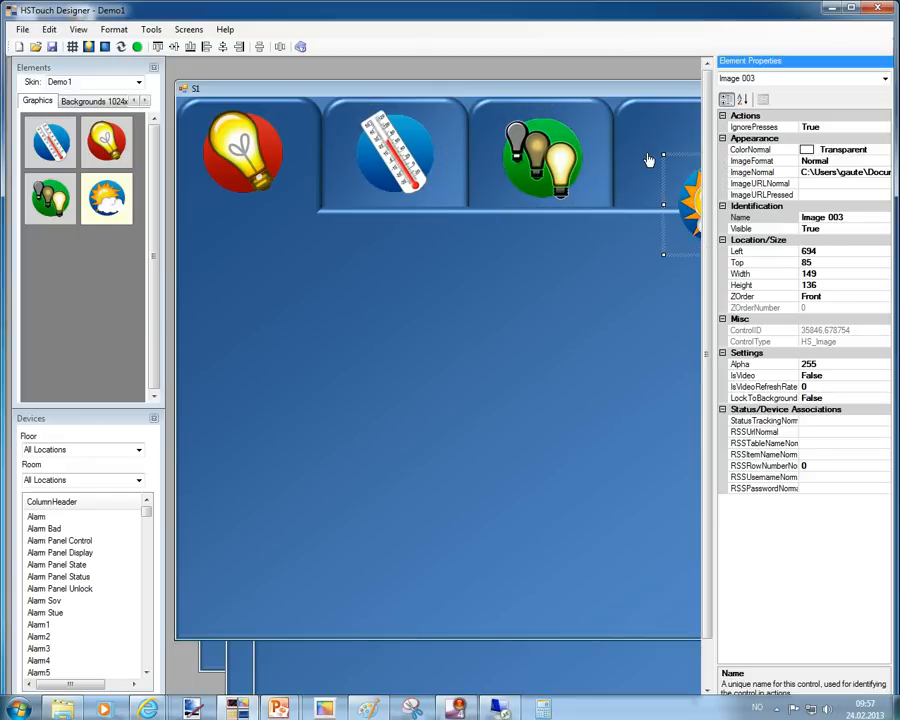
{"action": "left_click_drag", "start_coordinate": [692, 210], "coordinate": [650, 160]}
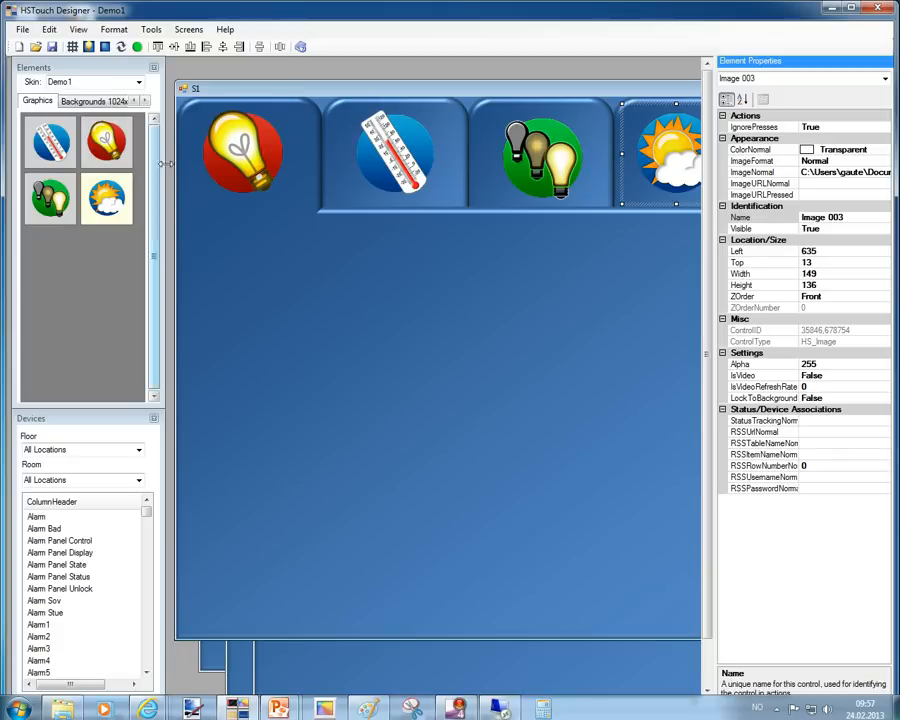
- Align the tops of the four tab graphics on screen S1 to the red light bulb graphic
{"action": "left_click", "coordinate": [218, 162]}
{"action": "left_click", "coordinate": [372, 162], "text": "ctrl"}
{"action": "left_click", "coordinate": [525, 165], "text": "ctrl"}
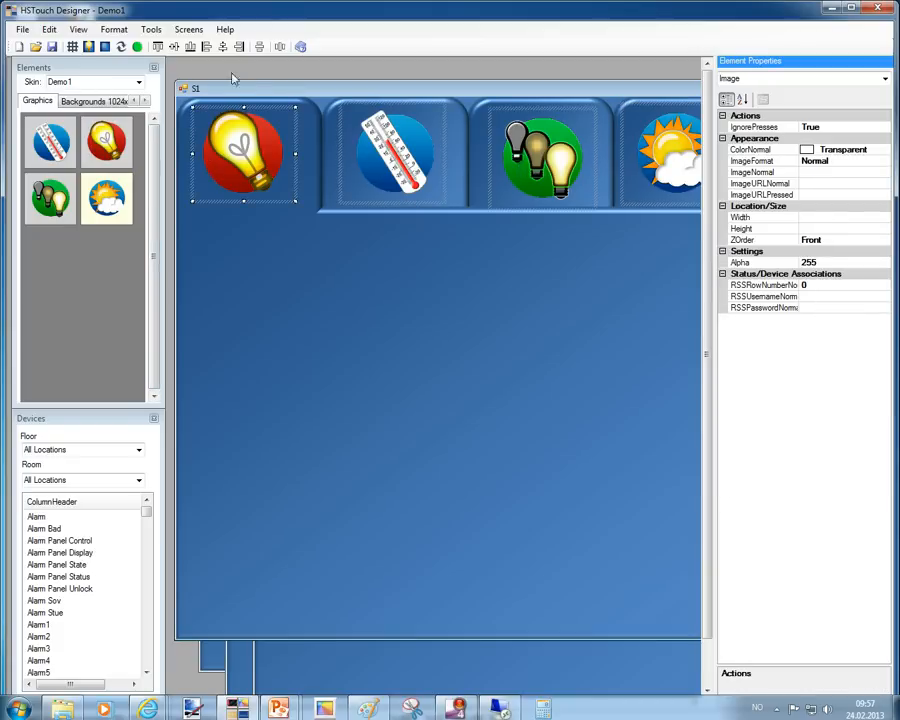
{"action": "left_click", "coordinate": [157, 46]}
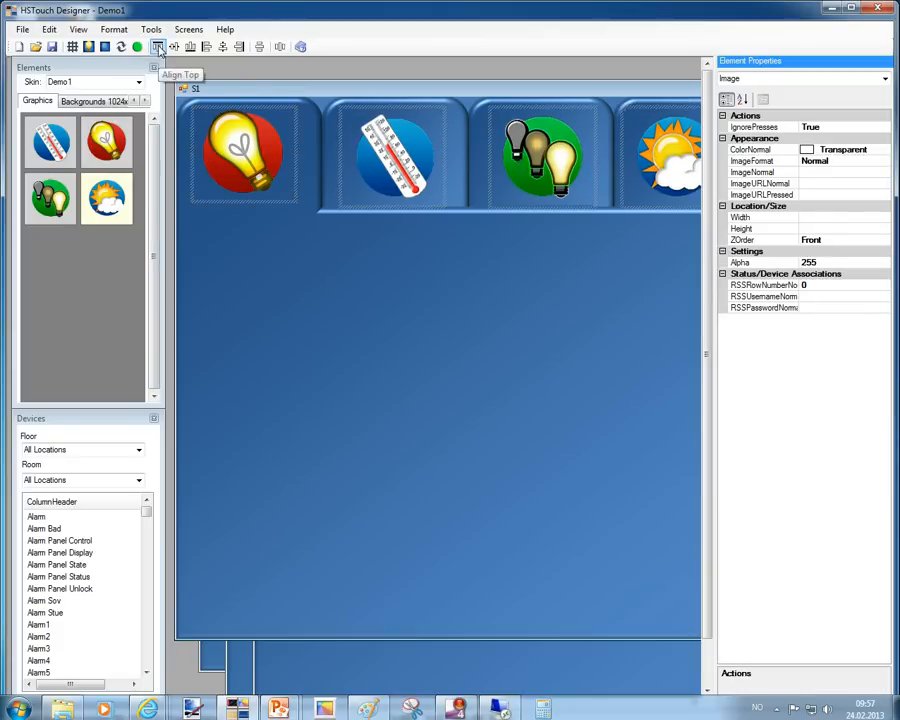
{"action": "left_click", "coordinate": [251, 272]}
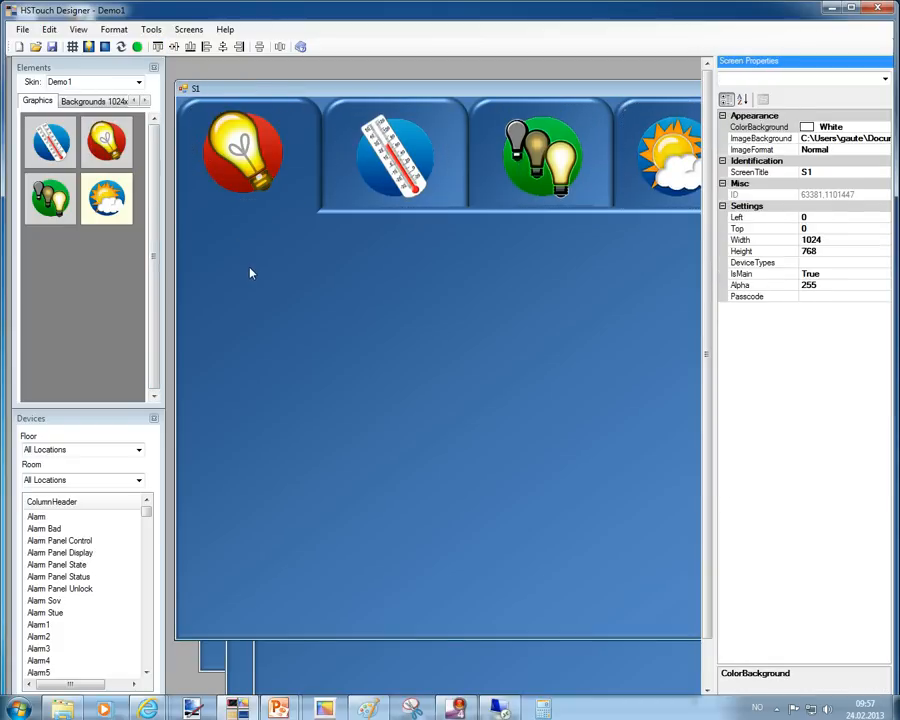
- Set IgnorePresses to False for all four tab graphics on screen S1
{"action": "left_click", "coordinate": [255, 183]}
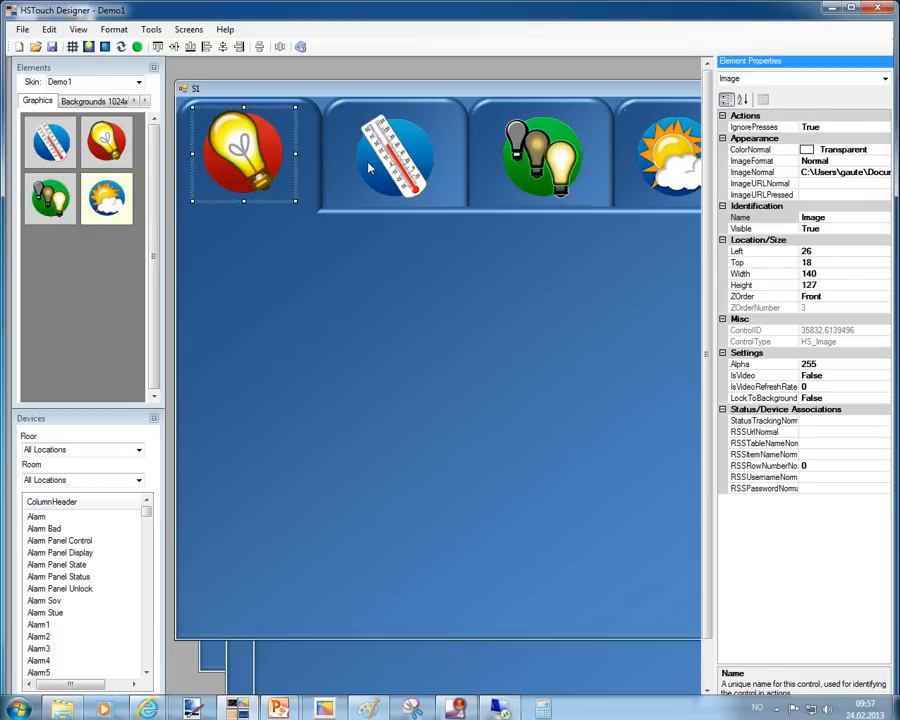
{"action": "left_click", "coordinate": [500, 168], "text": "ctrl"}
{"action": "left_click", "coordinate": [650, 165], "text": "ctrl"}
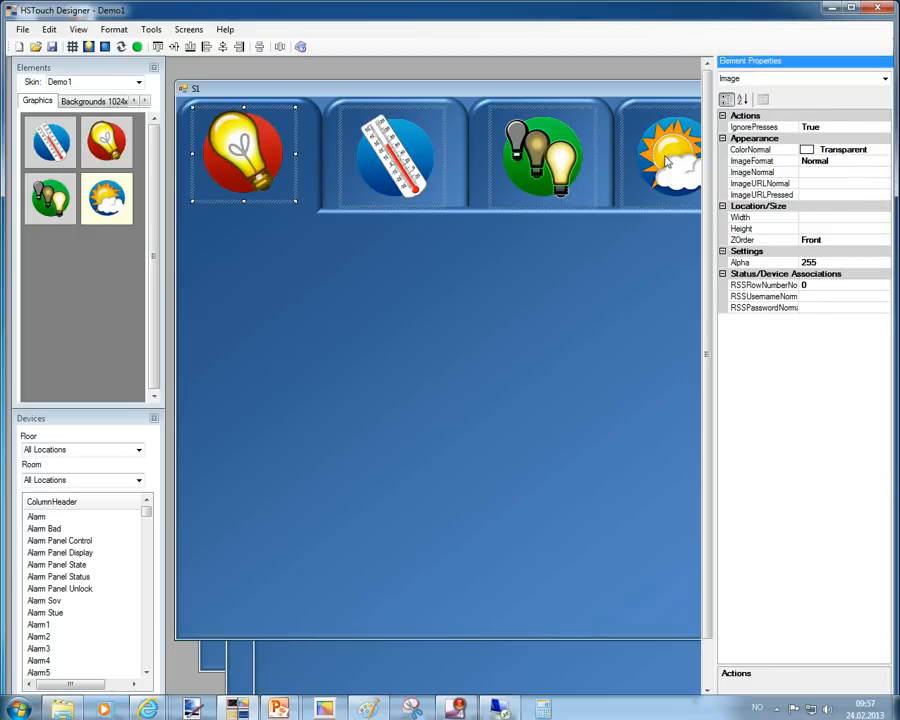
{"action": "double_click", "coordinate": [754, 128]}
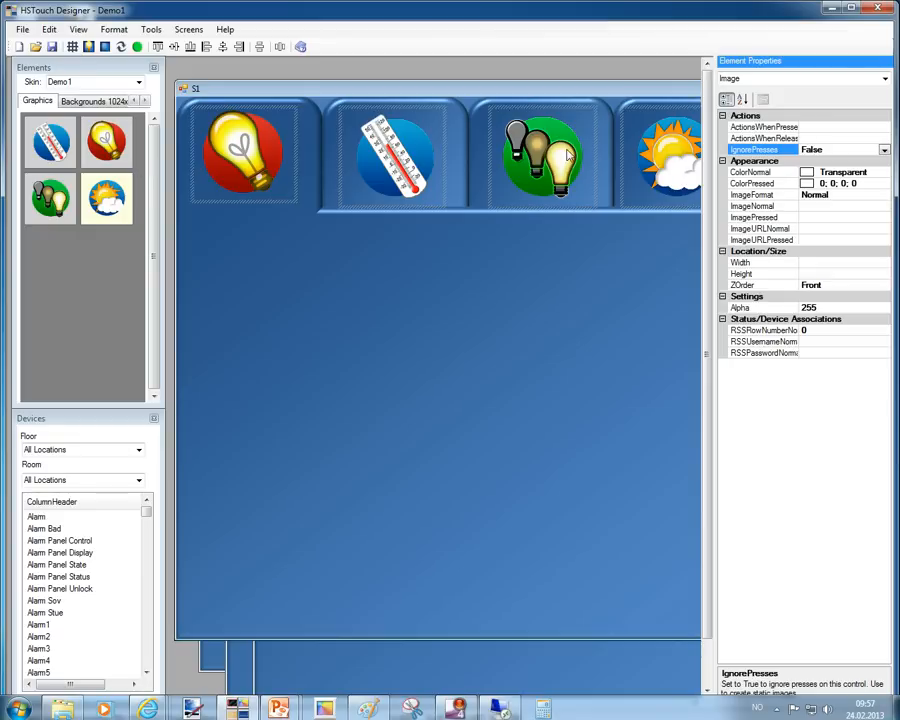
{"action": "left_click", "coordinate": [336, 317]}
- Set ColorPressed to the Web color Transparent for all four tab graphics, checking the pressed look of each graphic before and after
{"action": "left_click", "coordinate": [246, 183]}
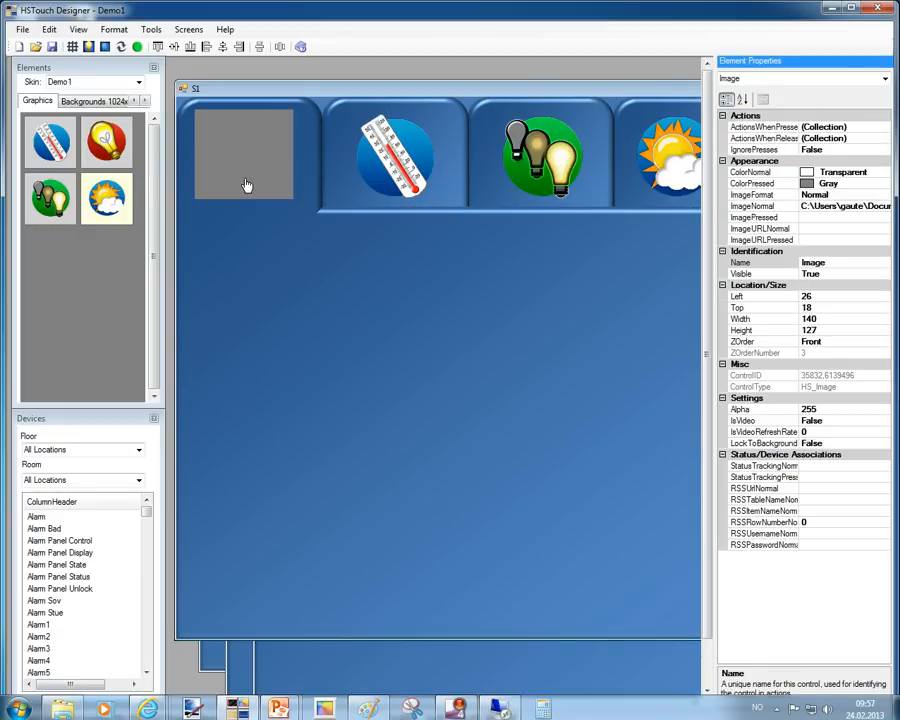
{"action": "left_click", "coordinate": [246, 184]}
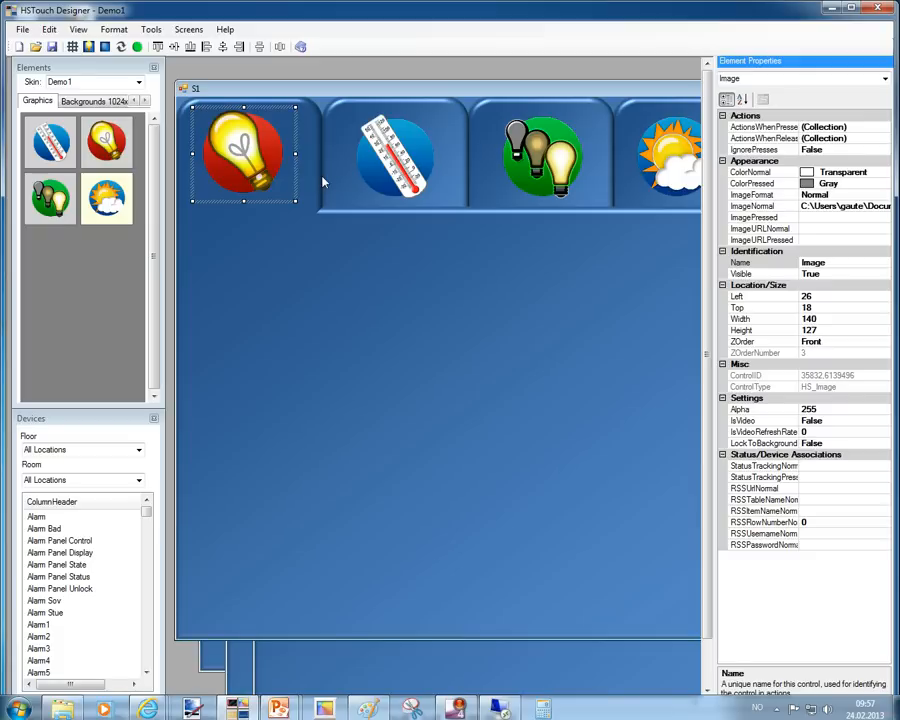
{"action": "left_click", "coordinate": [371, 174], "text": "ctrl"}
{"action": "left_click", "coordinate": [536, 165], "text": "ctrl"}
{"action": "left_click", "coordinate": [658, 164], "text": "ctrl"}
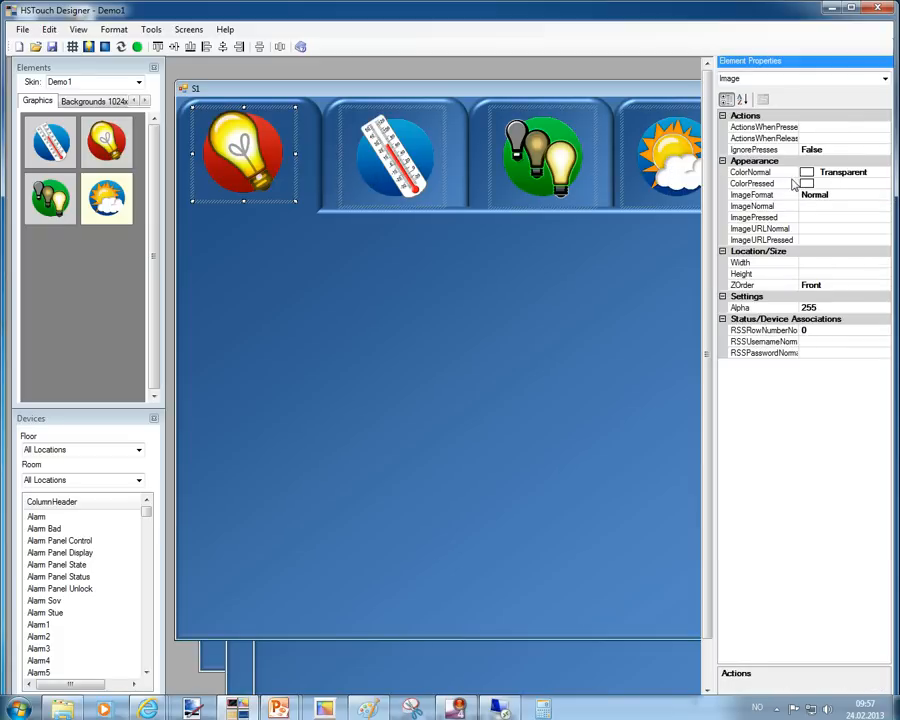
{"action": "left_click", "coordinate": [882, 192]}
{"action": "left_click", "coordinate": [882, 183]}
{"action": "left_click", "coordinate": [884, 184]}
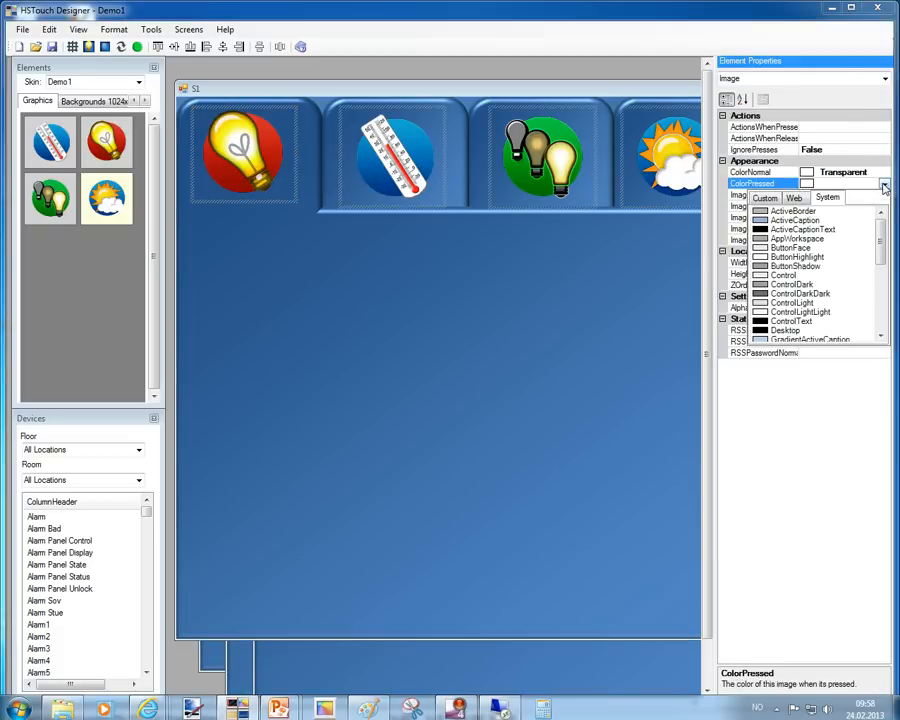
{"action": "left_click", "coordinate": [793, 197]}
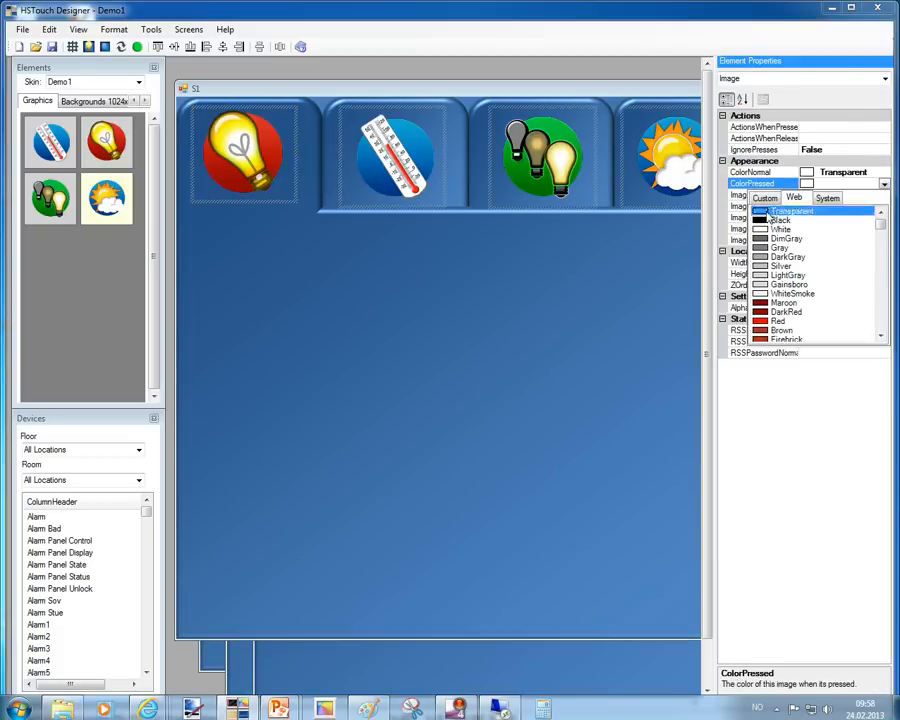
{"action": "left_click", "coordinate": [775, 211]}
{"action": "left_click", "coordinate": [510, 298]}
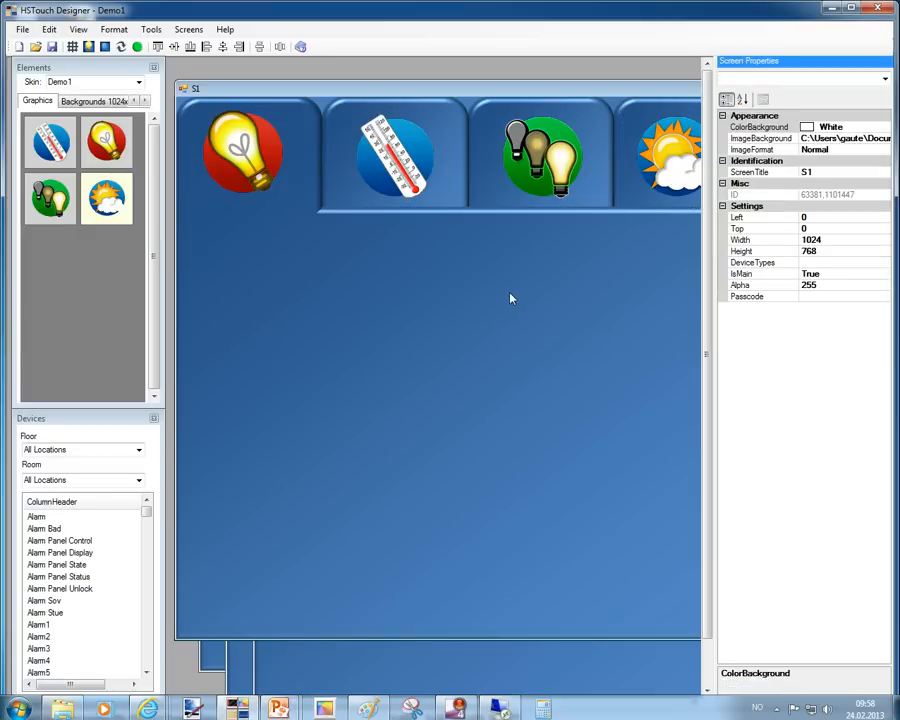
{"action": "left_click", "coordinate": [245, 188]}
{"action": "left_click", "coordinate": [396, 181]}
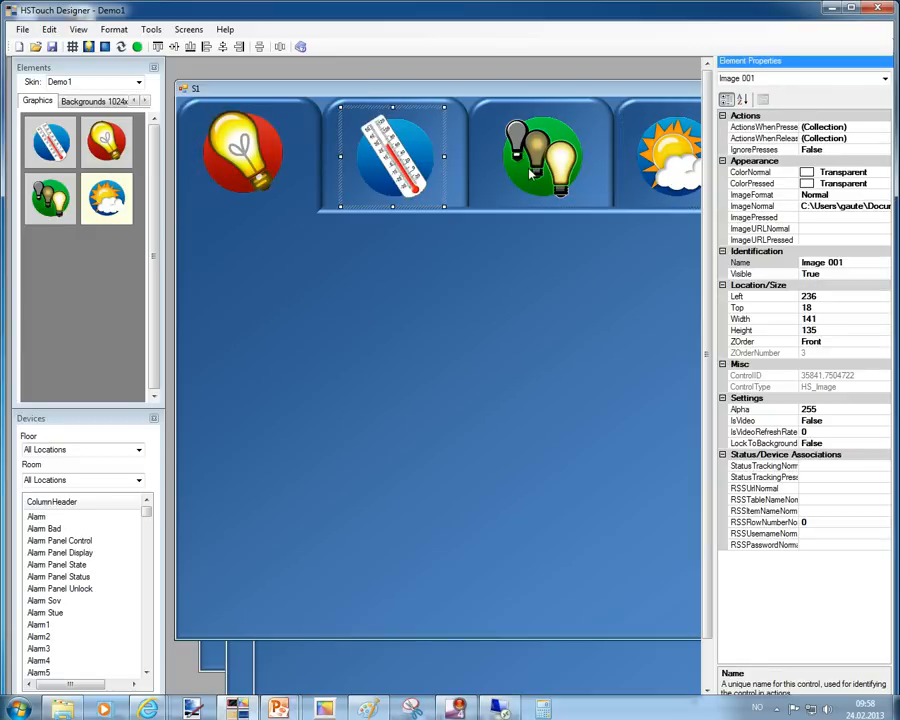
{"action": "left_click", "coordinate": [525, 160]}
{"action": "left_click", "coordinate": [655, 177]}
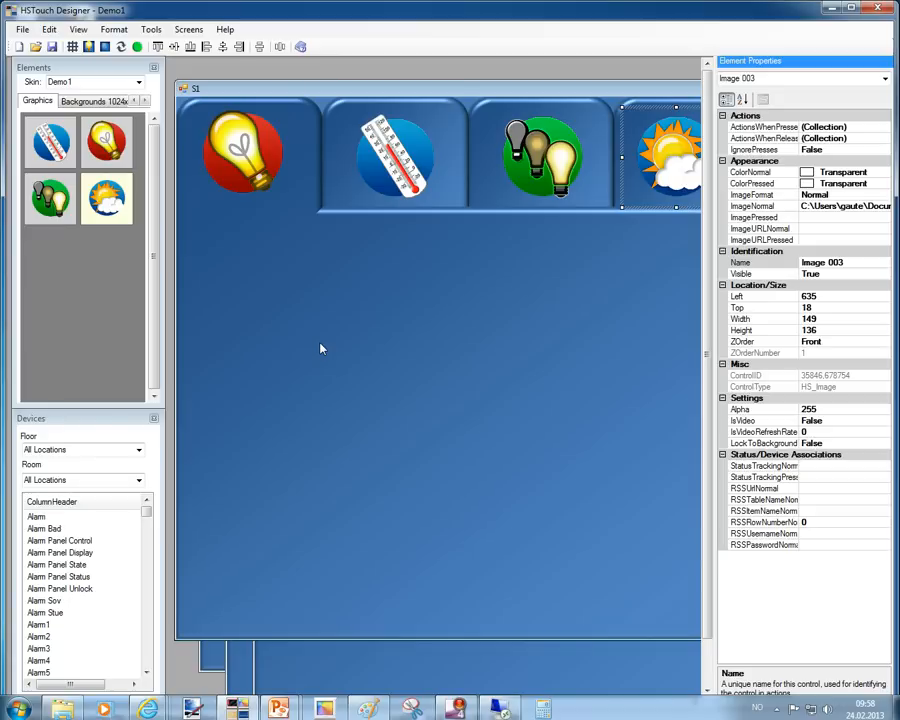
- Give the red light bulb graphic an ActionsWhenReleased action "Screen: Show another screen by itself" that targets screen S1
{"action": "left_click", "coordinate": [245, 183]}
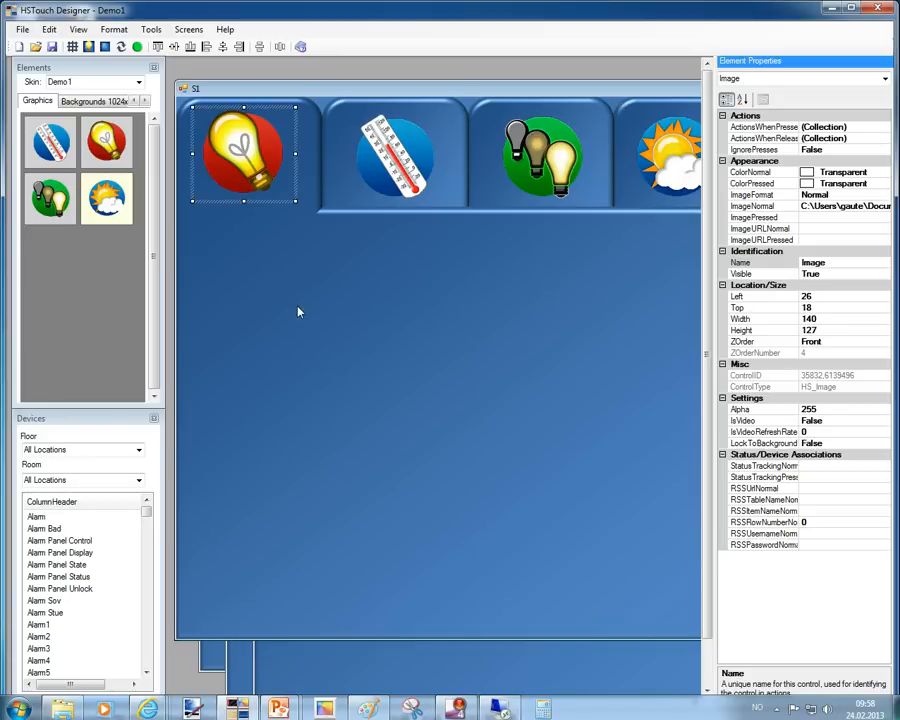
{"action": "left_click", "coordinate": [884, 139]}
{"action": "left_click", "coordinate": [886, 139]}
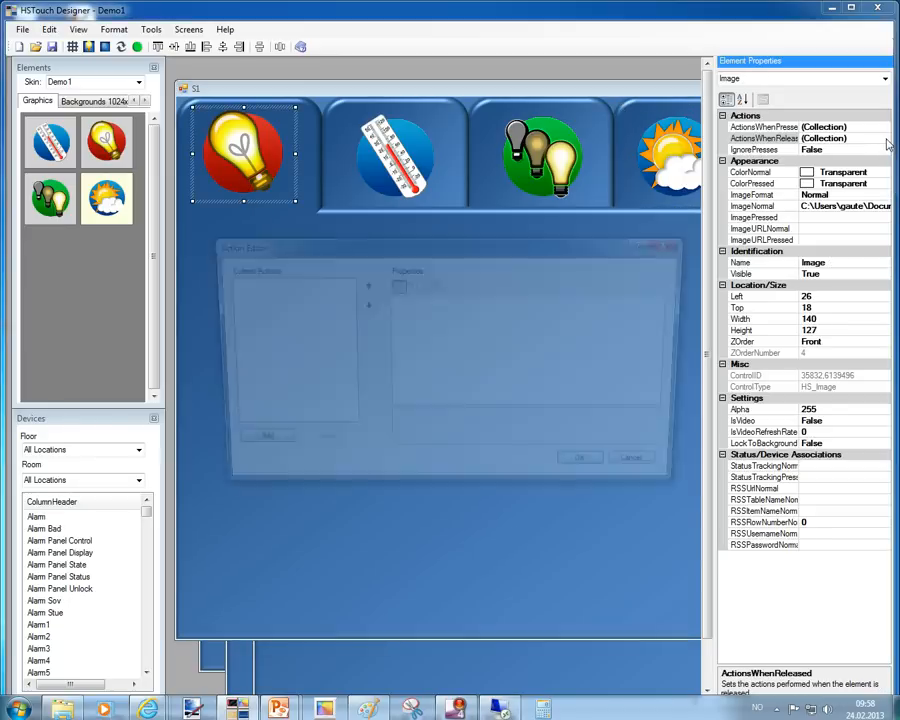
{"action": "left_click", "coordinate": [267, 452]}
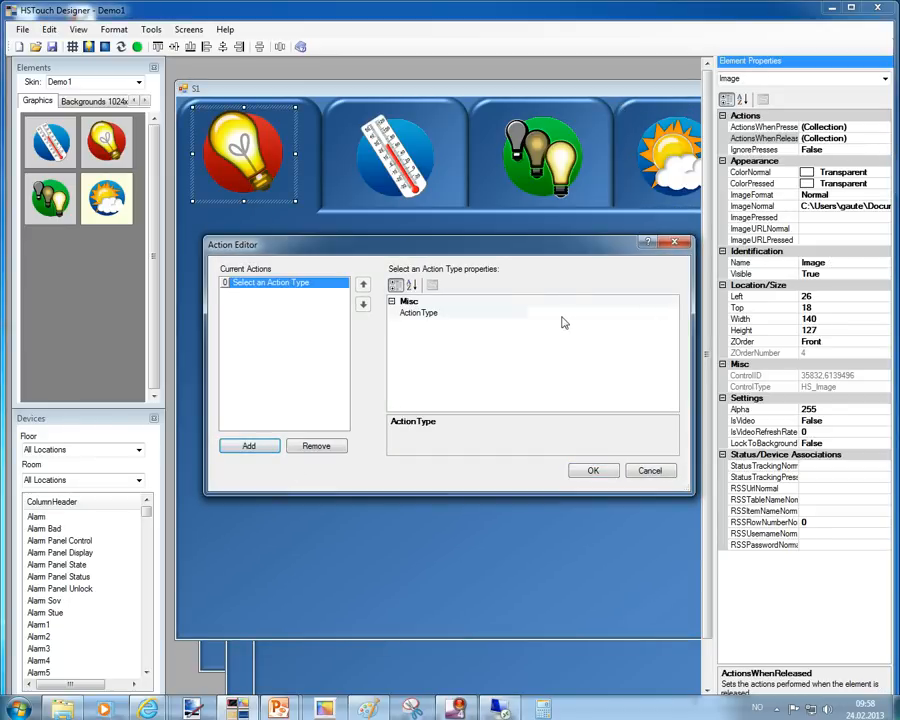
{"action": "left_click", "coordinate": [670, 311]}
{"action": "left_click", "coordinate": [674, 315]}
{"action": "scroll", "coordinate": [480, 430], "scroll_direction": "down", "scroll_amount": 10}
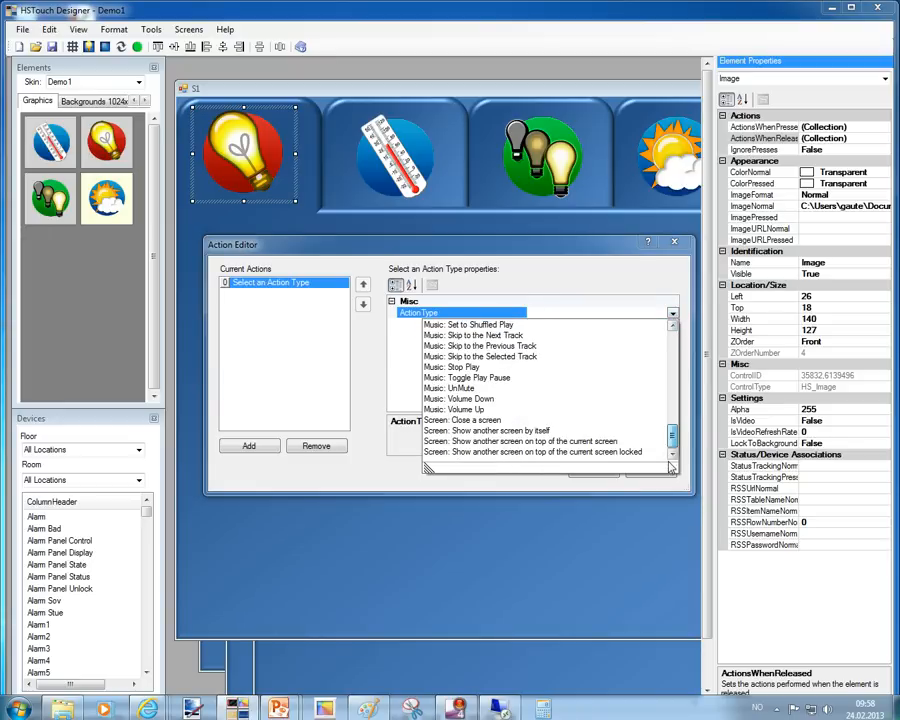
{"action": "left_click", "coordinate": [487, 430]}
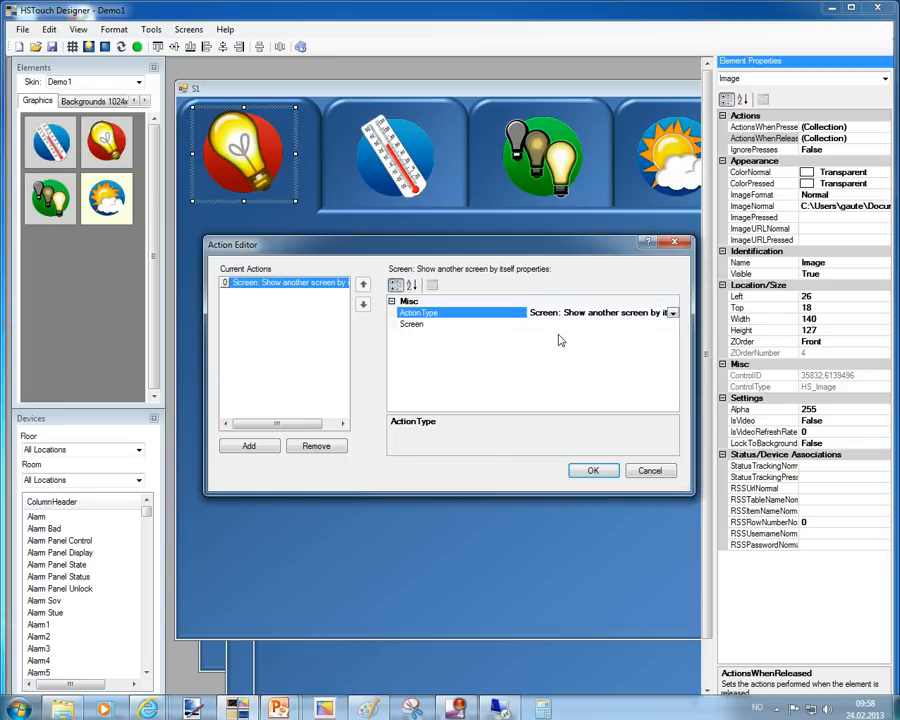
{"action": "left_click", "coordinate": [672, 326]}
{"action": "left_click", "coordinate": [672, 326]}
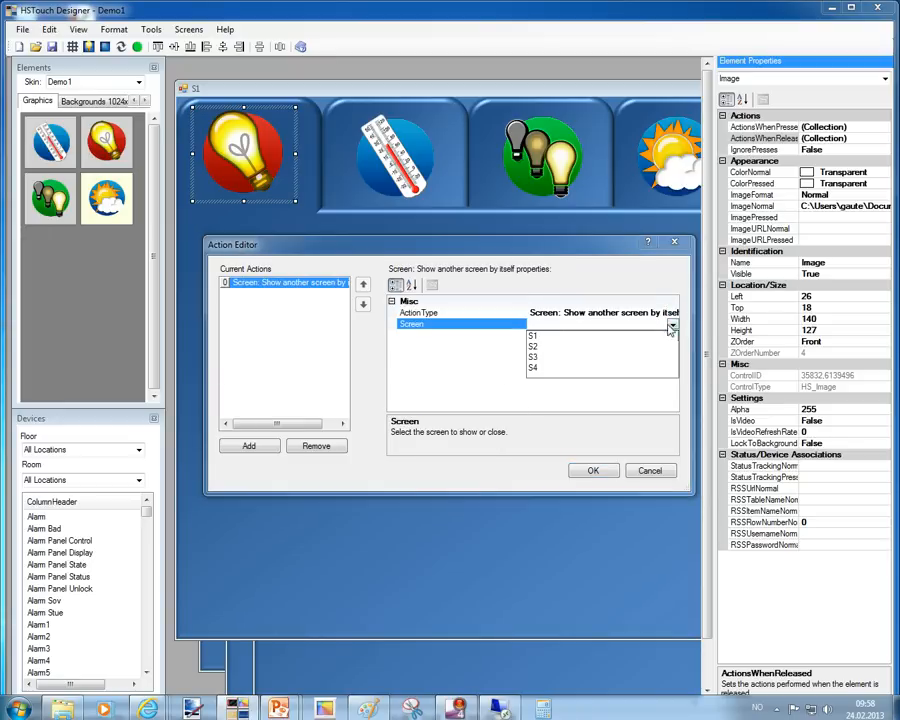
{"action": "left_click", "coordinate": [534, 334]}
{"action": "left_click", "coordinate": [592, 471]}
- Give the thermometer graphic an ActionsWhenReleased action "Screen: Show another screen by itself" that targets screen S2
{"action": "left_click", "coordinate": [395, 158]}
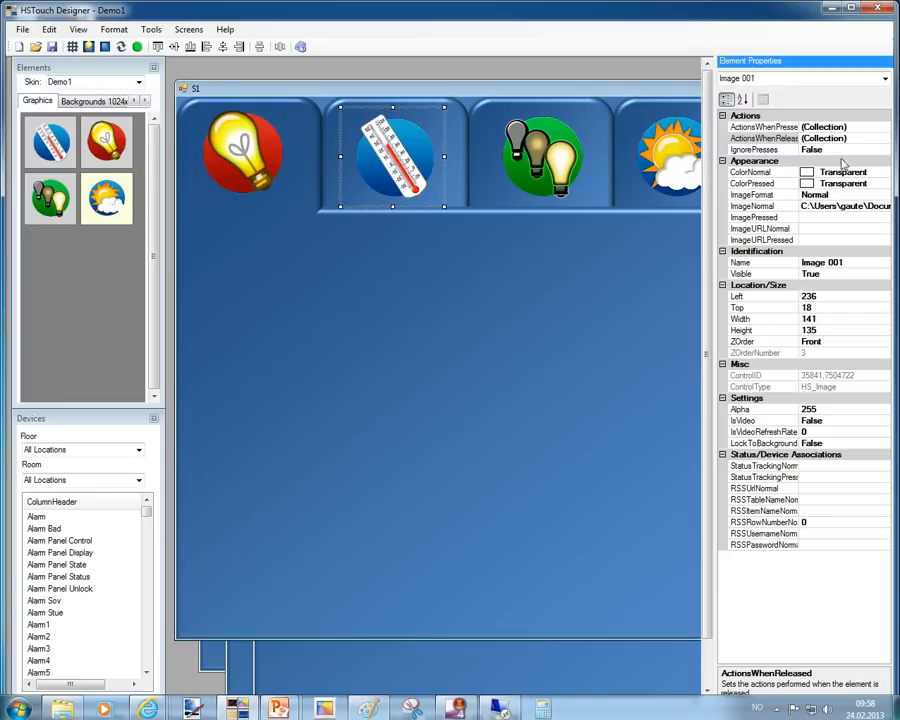
{"action": "left_click", "coordinate": [885, 139]}
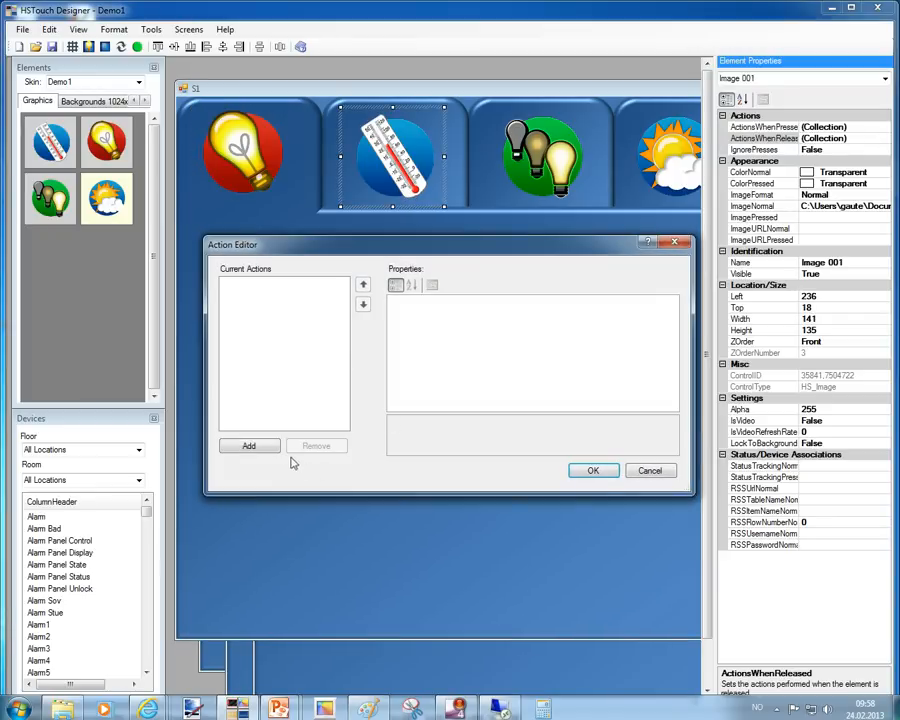
{"action": "left_click", "coordinate": [249, 446]}
{"action": "left_click", "coordinate": [591, 314]}
{"action": "left_click", "coordinate": [673, 314]}
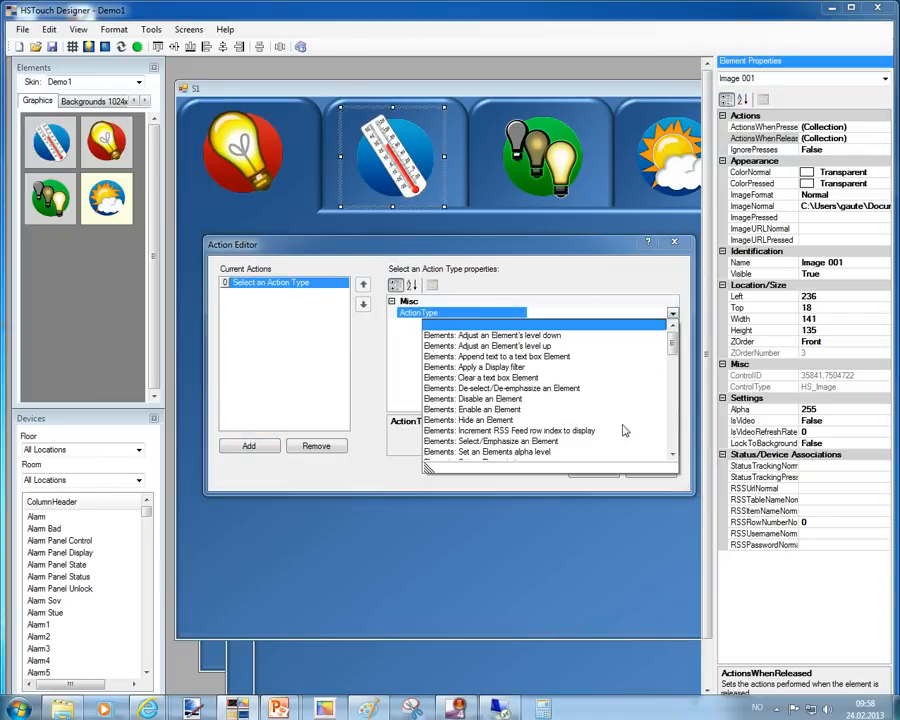
{"action": "scroll", "coordinate": [620, 428], "scroll_direction": "down", "scroll_amount": 10}
{"action": "left_click", "coordinate": [561, 432]}
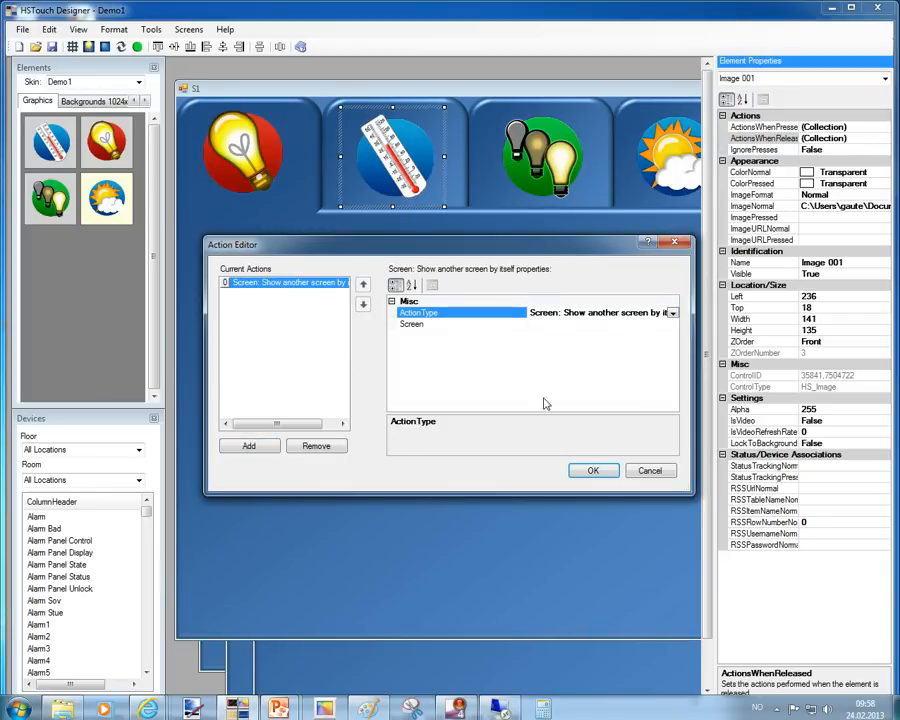
{"action": "left_click", "coordinate": [594, 322]}
{"action": "left_click", "coordinate": [673, 325]}
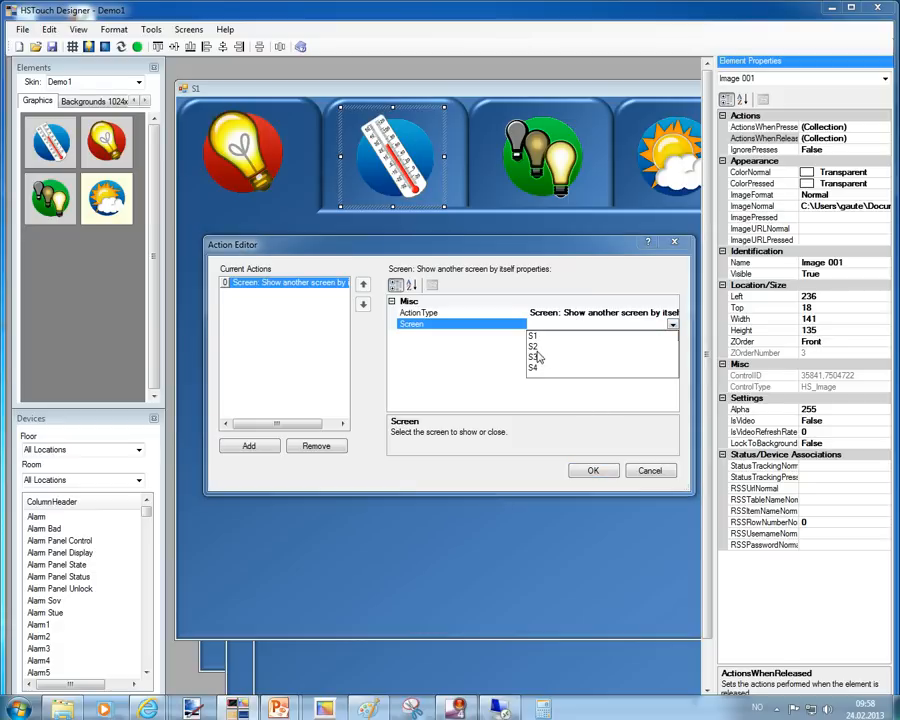
{"action": "left_click", "coordinate": [535, 346]}
- Give the green three-bulb graphic an ActionsWhenReleased action "Screen: Show another screen by itself" that targets screen S3
{"action": "left_click", "coordinate": [533, 174]}
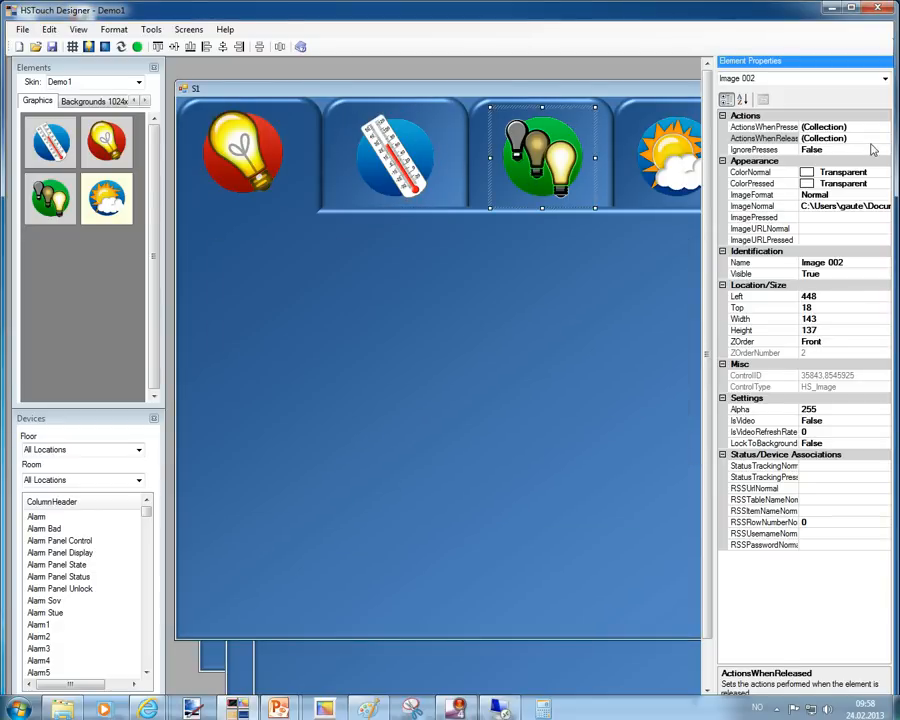
{"action": "left_click", "coordinate": [884, 138]}
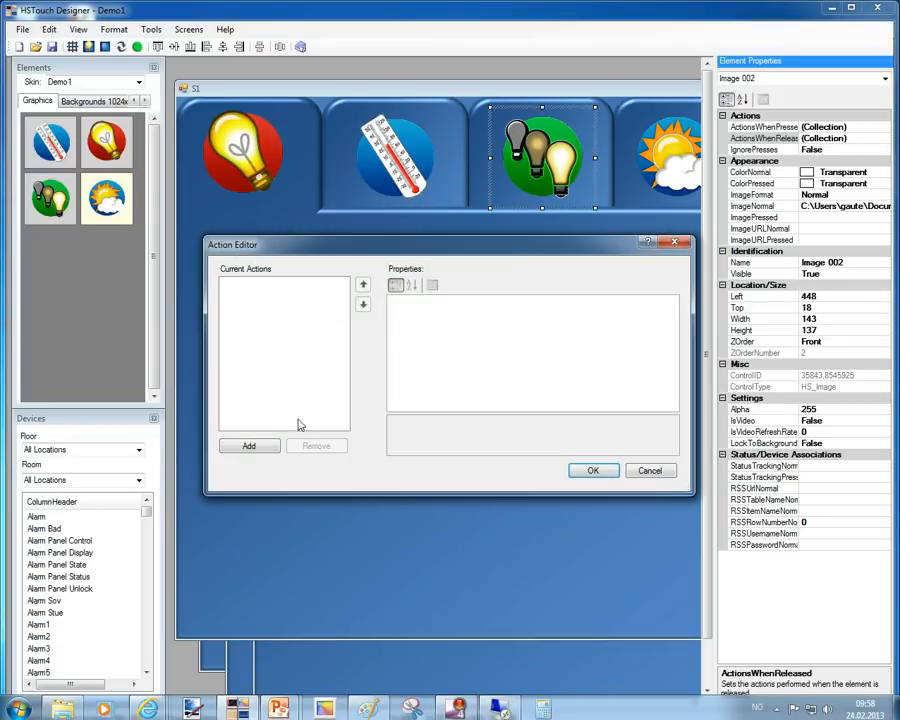
{"action": "left_click", "coordinate": [249, 445]}
{"action": "left_click", "coordinate": [671, 313]}
{"action": "left_click", "coordinate": [673, 314]}
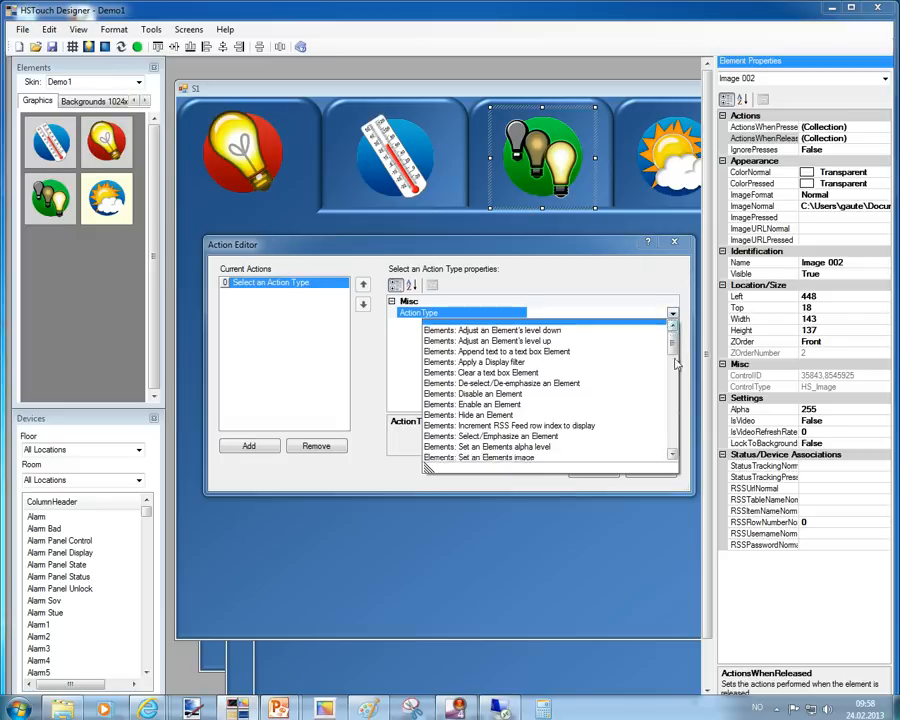
{"action": "scroll", "coordinate": [640, 400], "scroll_direction": "down", "scroll_amount": 10}
{"action": "left_click", "coordinate": [620, 424]}
{"action": "left_click", "coordinate": [673, 326]}
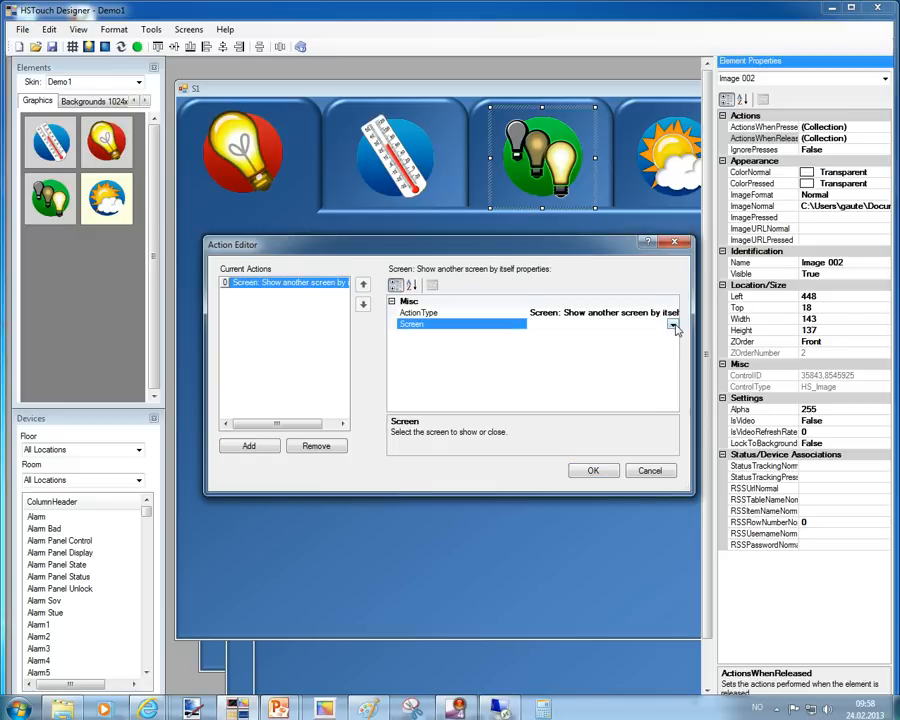
{"action": "left_click", "coordinate": [673, 324]}
{"action": "left_click", "coordinate": [536, 353]}
{"action": "left_click", "coordinate": [592, 472]}
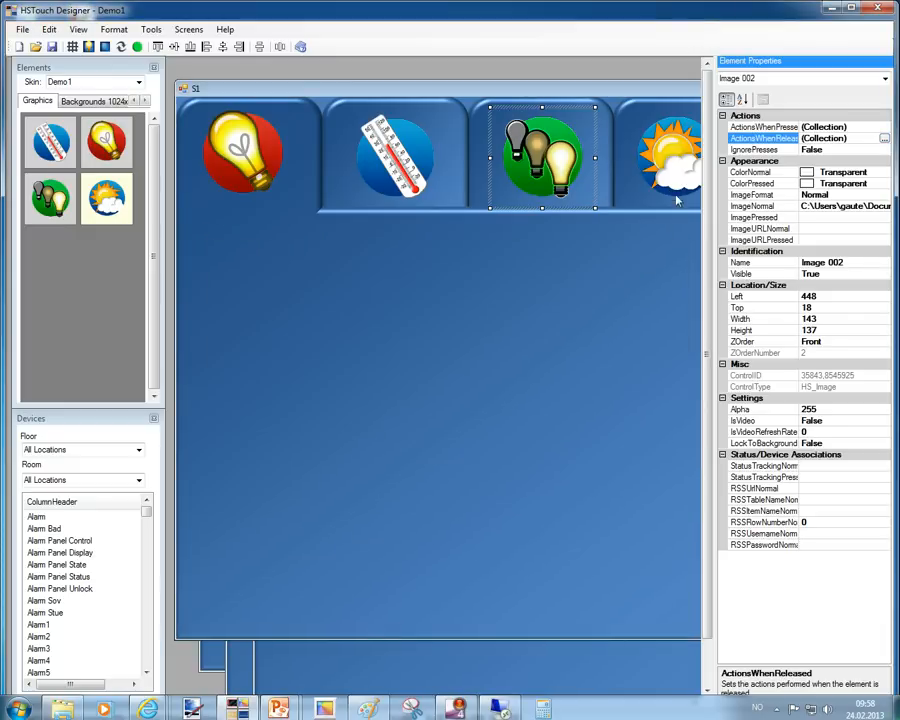
- Give the sun-and-cloud graphic an ActionsWhenReleased action "Screen: Show another screen by itself" that targets screen S4
{"action": "left_click", "coordinate": [668, 175]}
{"action": "left_click", "coordinate": [885, 140]}
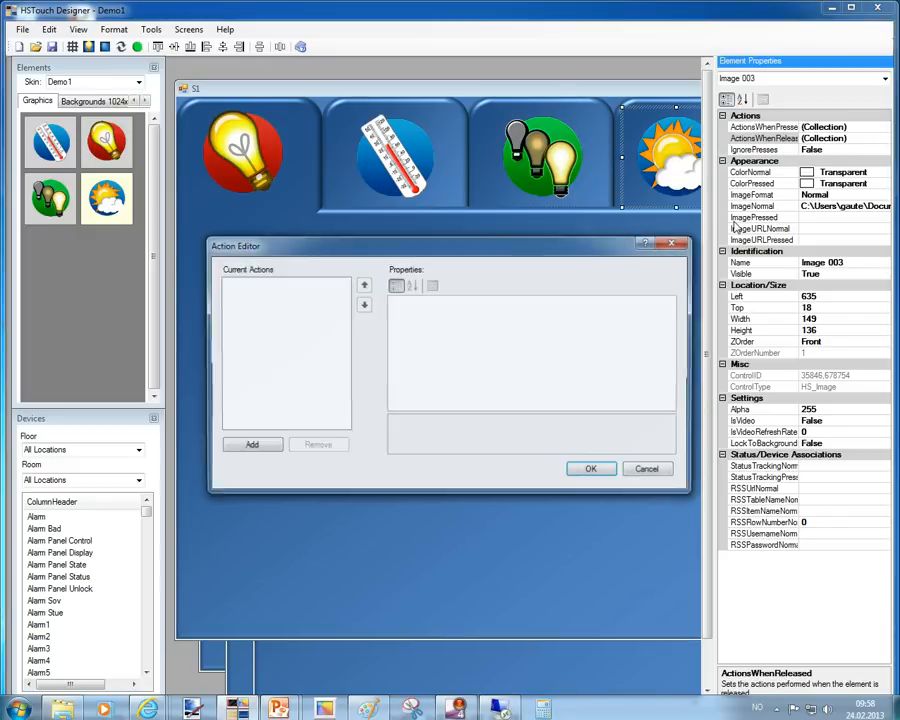
{"action": "left_click", "coordinate": [272, 450]}
{"action": "left_click", "coordinate": [672, 313]}
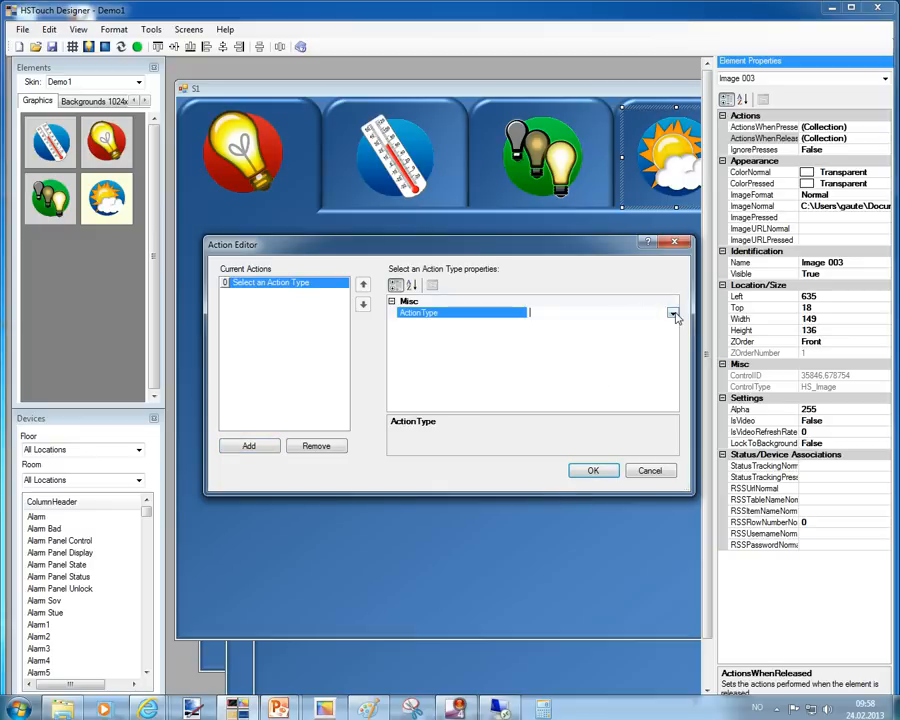
{"action": "left_click", "coordinate": [673, 313]}
{"action": "scroll", "coordinate": [673, 352], "scroll_direction": "down", "scroll_amount": 10}
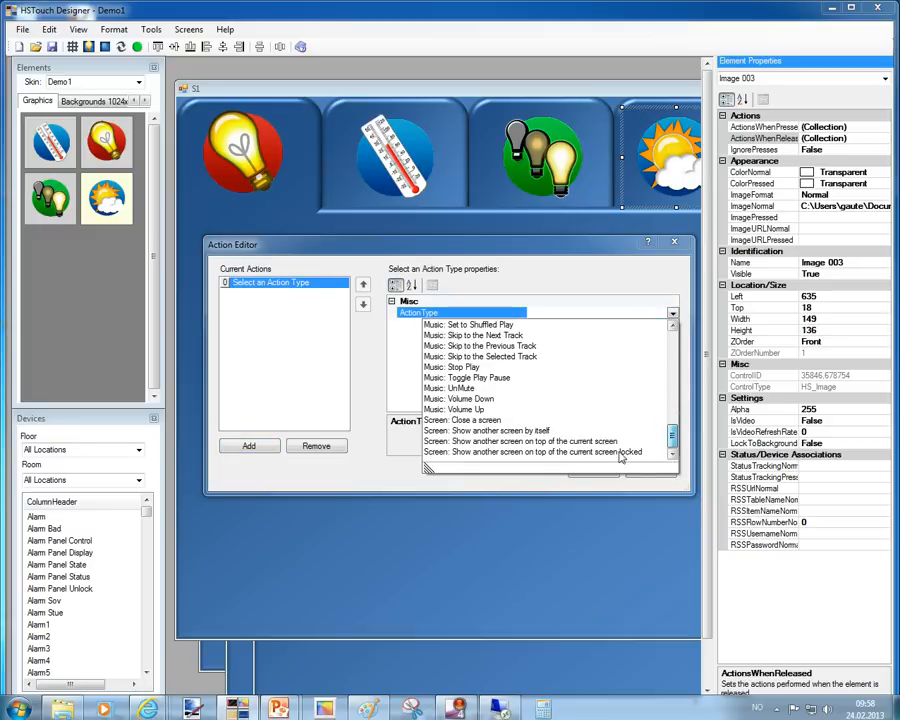
{"action": "left_click", "coordinate": [579, 430]}
{"action": "left_click", "coordinate": [673, 325]}
{"action": "left_click", "coordinate": [673, 327]}
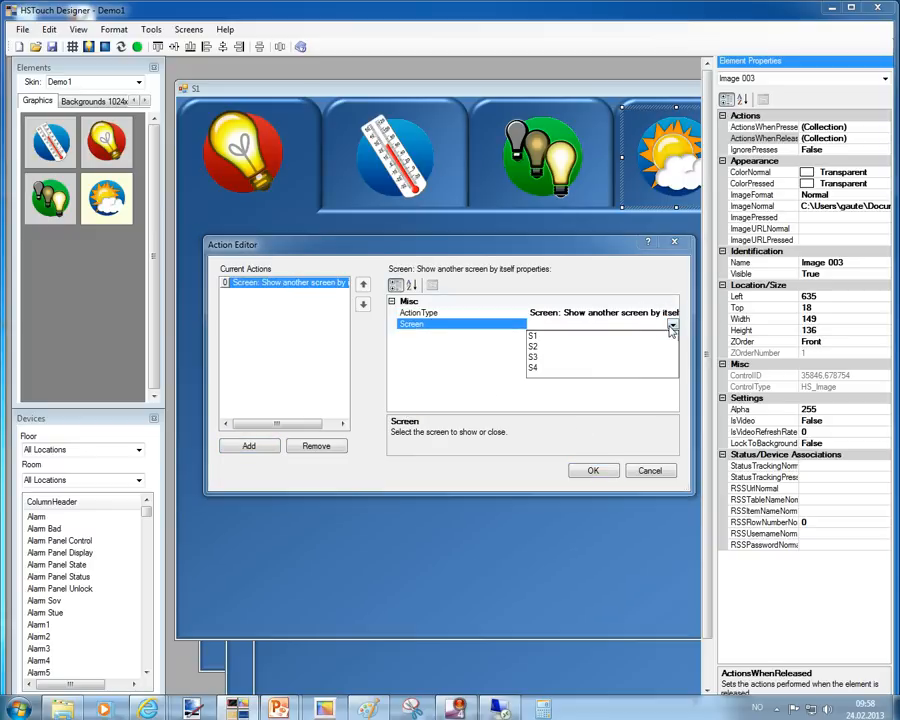
{"action": "left_click", "coordinate": [540, 366]}
{"action": "left_click", "coordinate": [594, 471]}
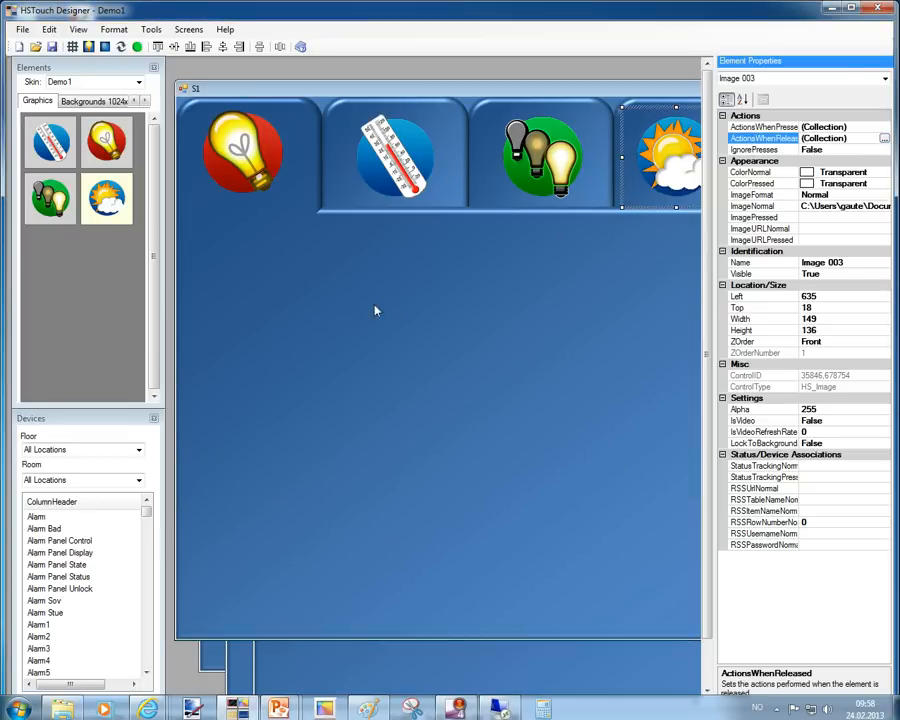
- Select all four tab graphics on screen S1 together and copy them
{"action": "left_click", "coordinate": [262, 172]}
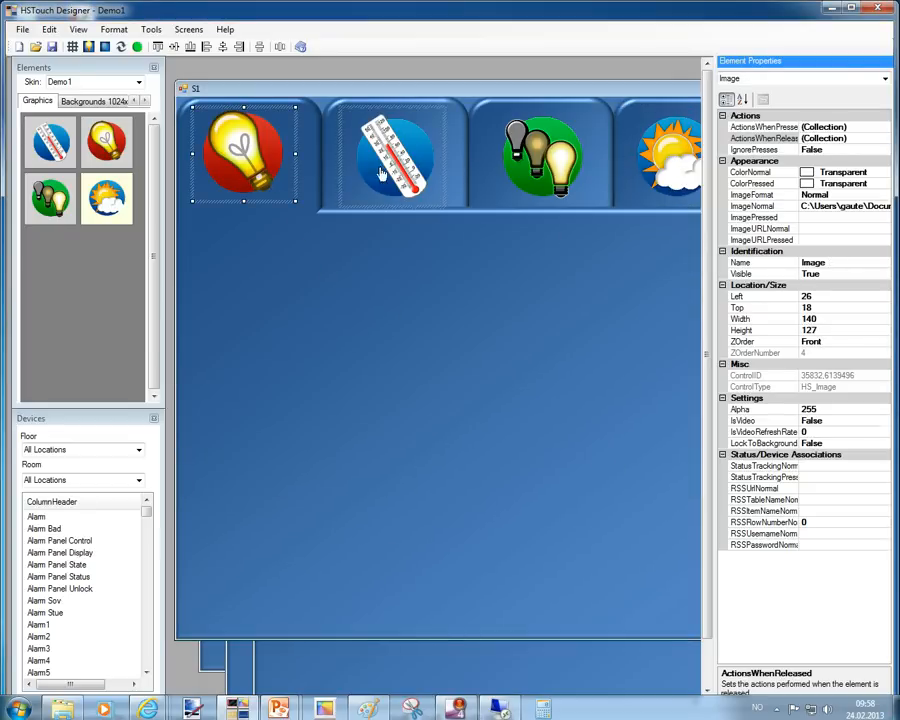
{"action": "left_click", "coordinate": [395, 158], "text": "ctrl"}
{"action": "right_click", "coordinate": [398, 173]}
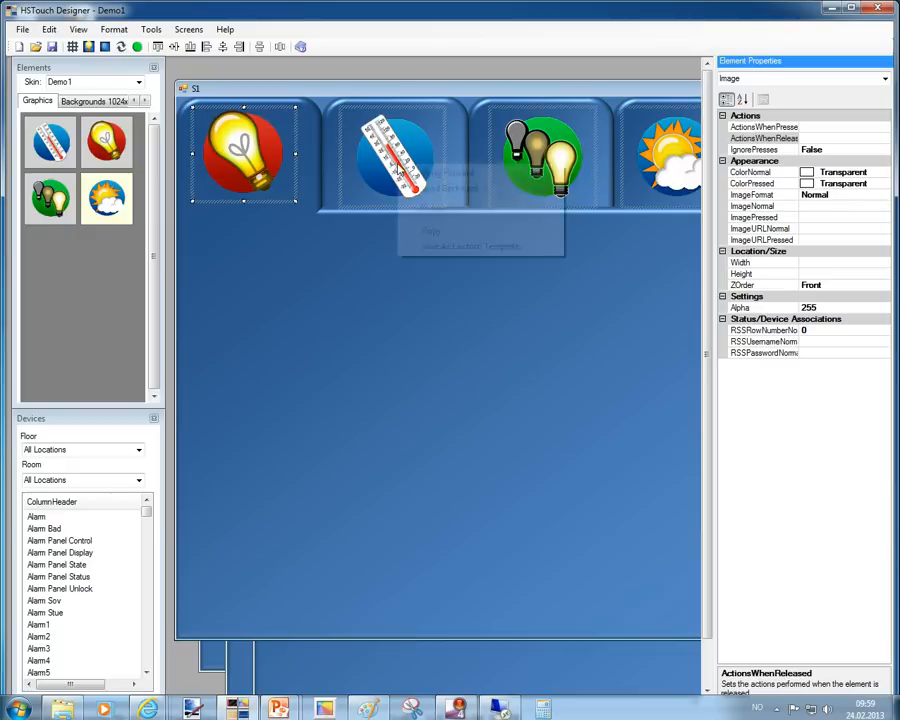
{"action": "left_click", "coordinate": [430, 230]}
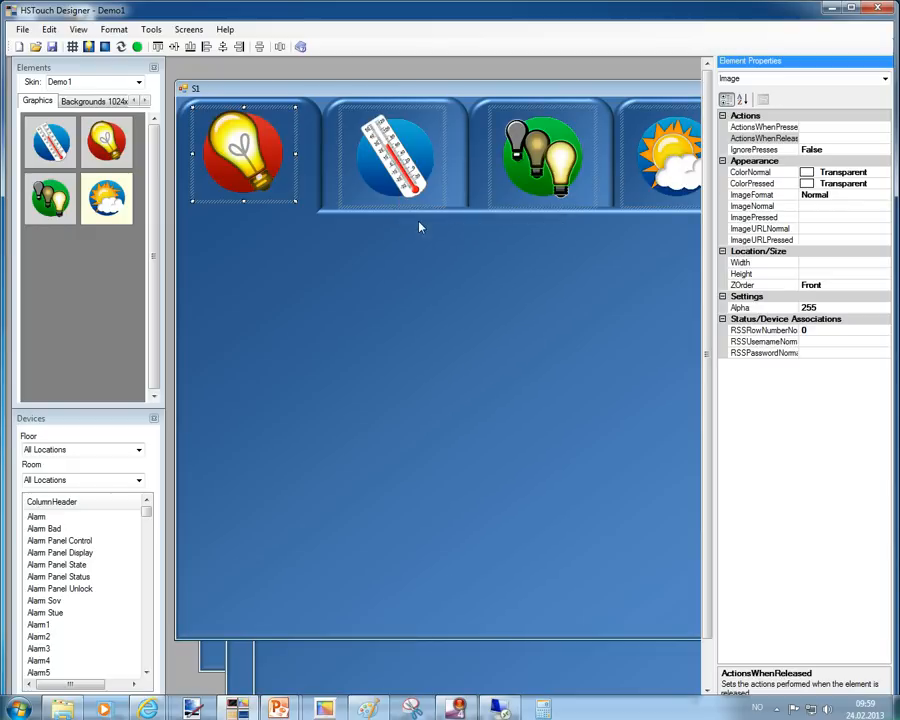
- Paste the copied tab graphics onto screens S2, S3 and S4
{"action": "left_click", "coordinate": [189, 30]}
{"action": "left_click", "coordinate": [198, 61]}
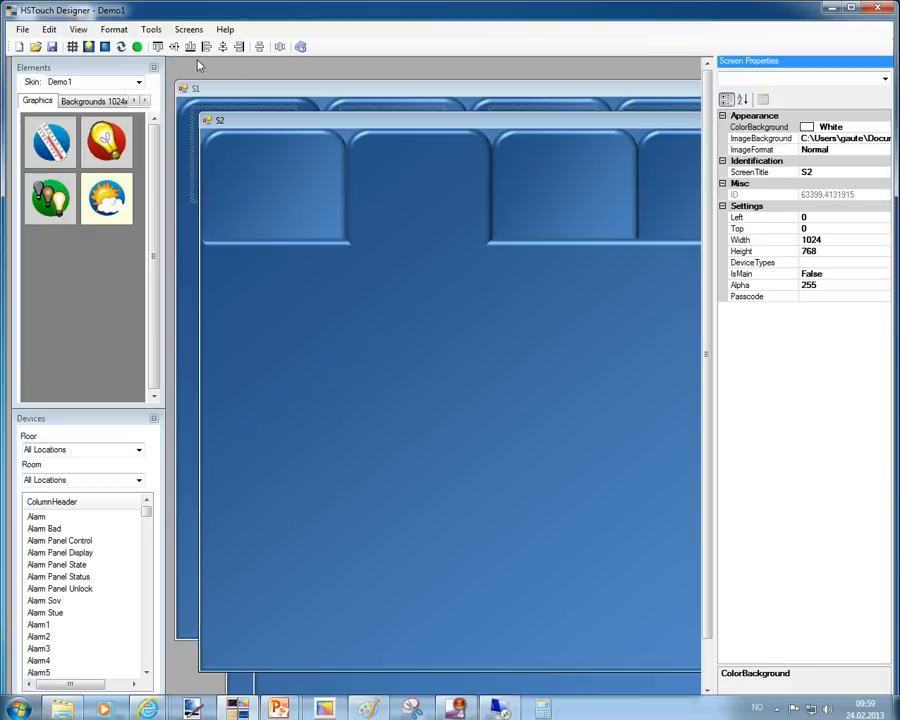
{"action": "key", "text": "ctrl+v"}
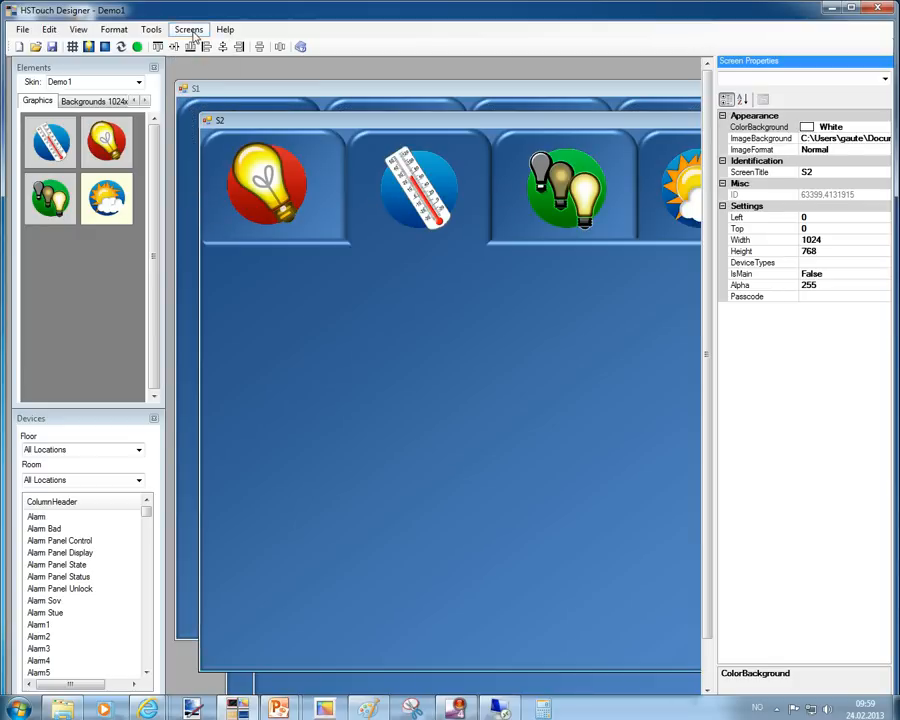
{"action": "left_click", "coordinate": [189, 30]}
{"action": "left_click", "coordinate": [196, 75]}
{"action": "key", "text": "ctrl+v"}
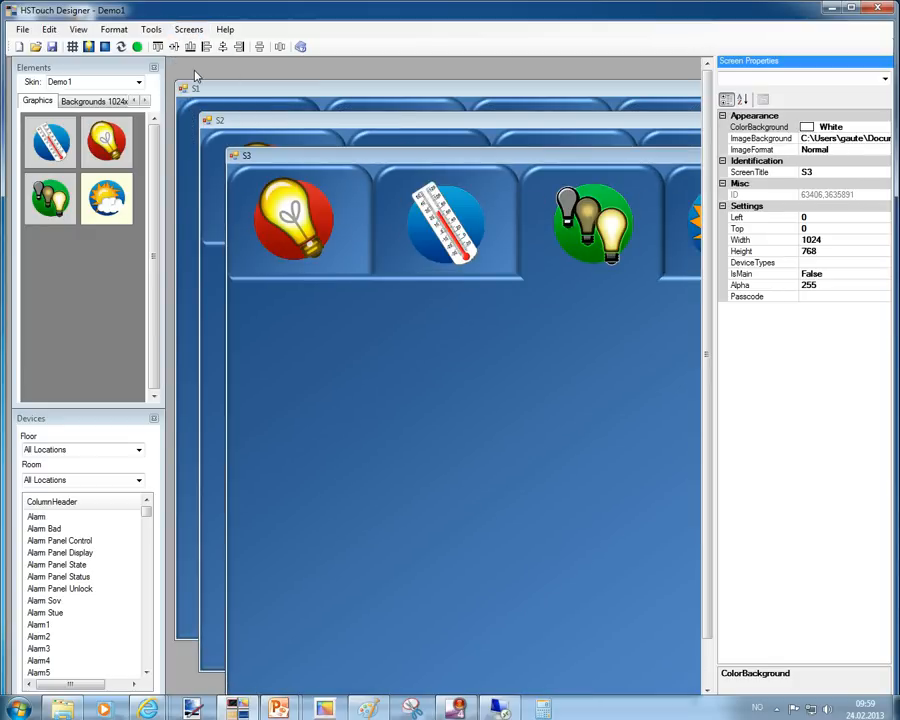
{"action": "left_click", "coordinate": [189, 30]}
{"action": "left_click", "coordinate": [199, 92]}
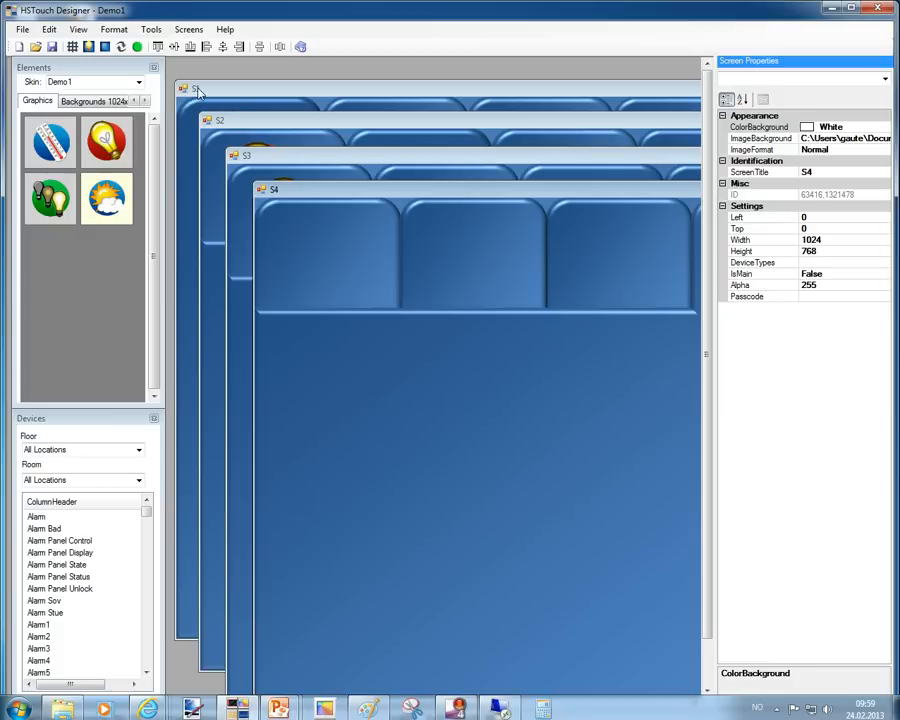
{"action": "key", "text": "ctrl+v"}
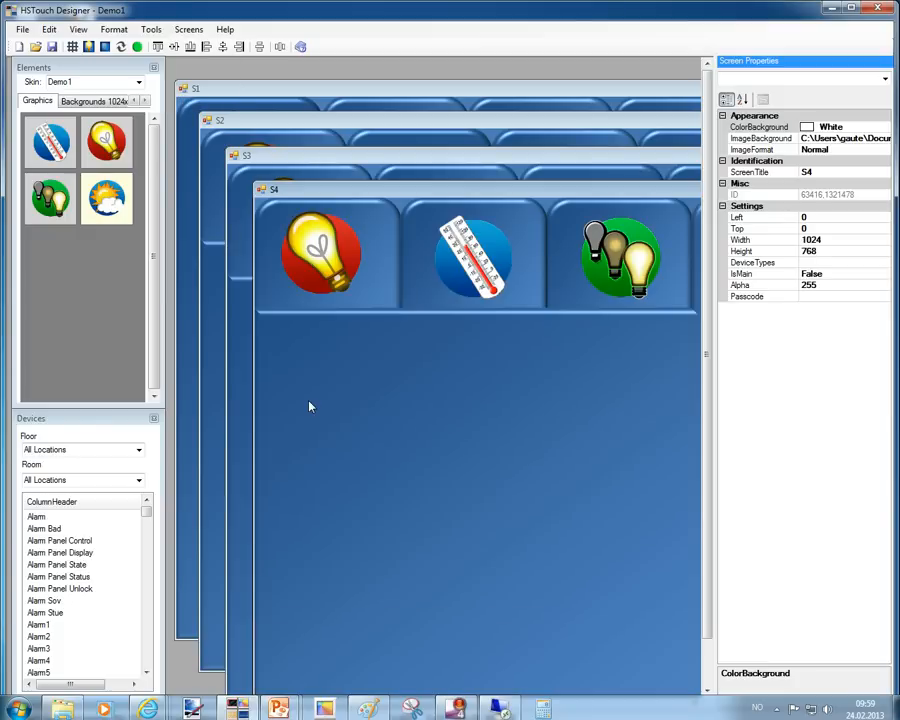
- Bring screen S1 to the front and run the Windows client, saving the project changes first
{"action": "left_click", "coordinate": [245, 89]}
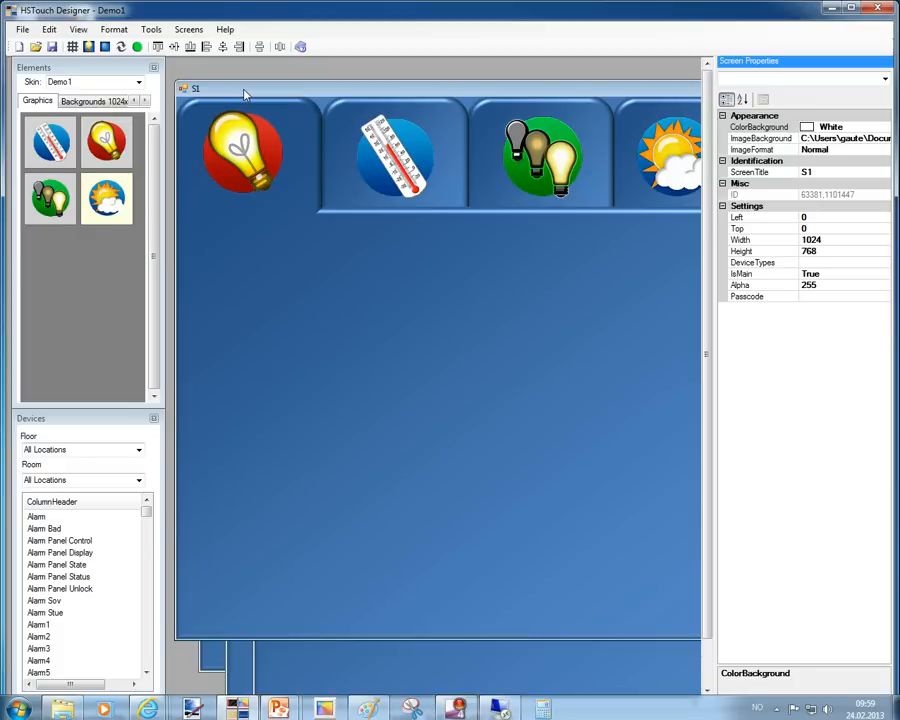
{"action": "left_click", "coordinate": [113, 30]}
{"action": "mouse_move", "coordinate": [181, 36]}
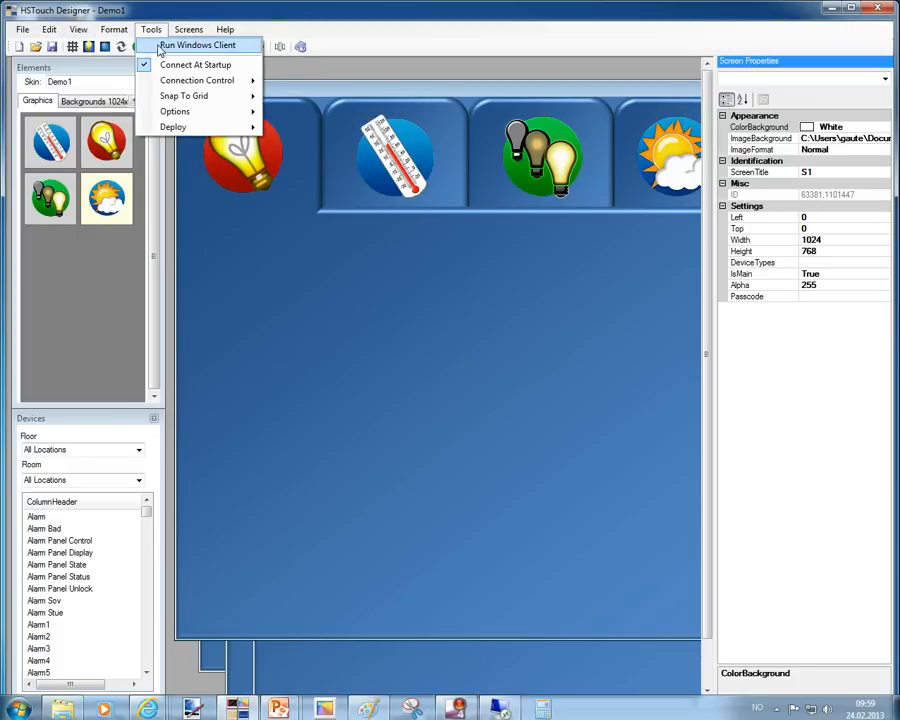
{"action": "left_click", "coordinate": [160, 46]}
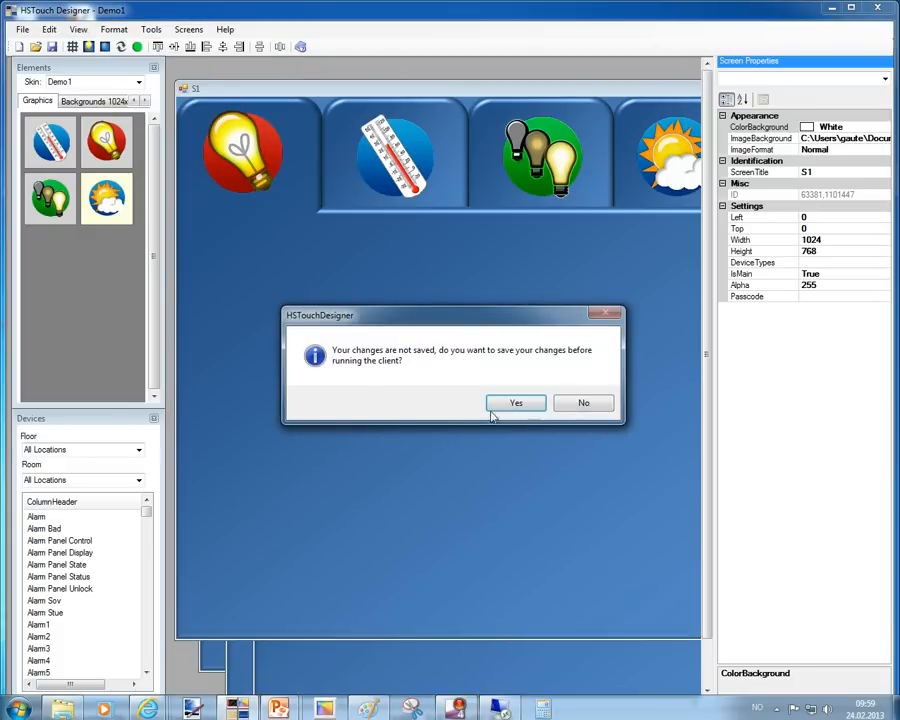
{"action": "left_click", "coordinate": [508, 406]}
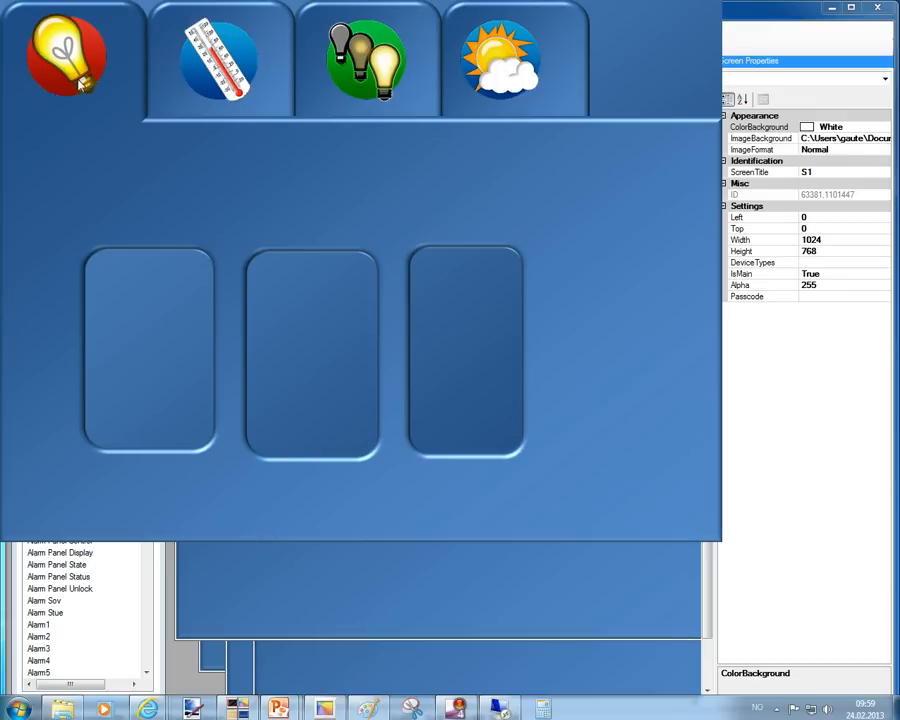
- Test the tab graphics in the running client by switching through all four screens and back to S1, and exit the client
{"action": "left_click", "coordinate": [223, 75]}
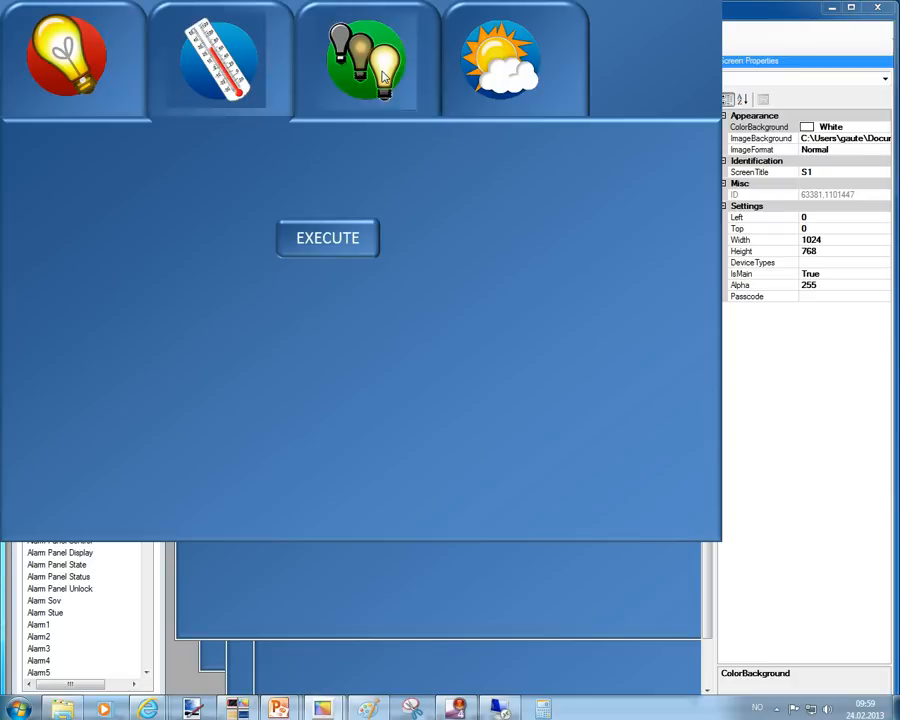
{"action": "left_click", "coordinate": [385, 78]}
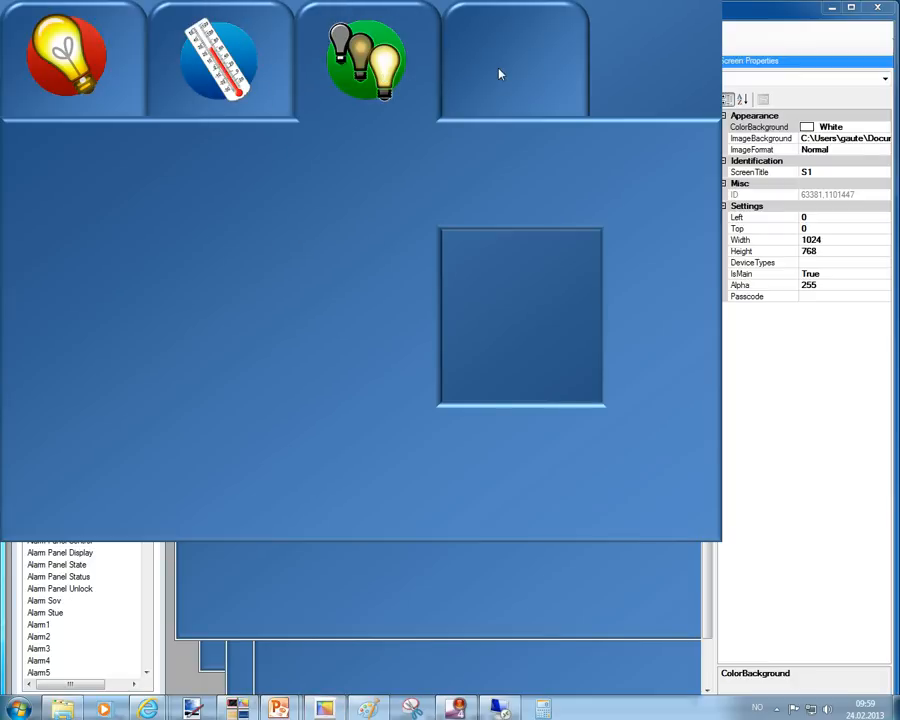
{"action": "left_click", "coordinate": [500, 73]}
{"action": "left_click", "coordinate": [78, 76]}
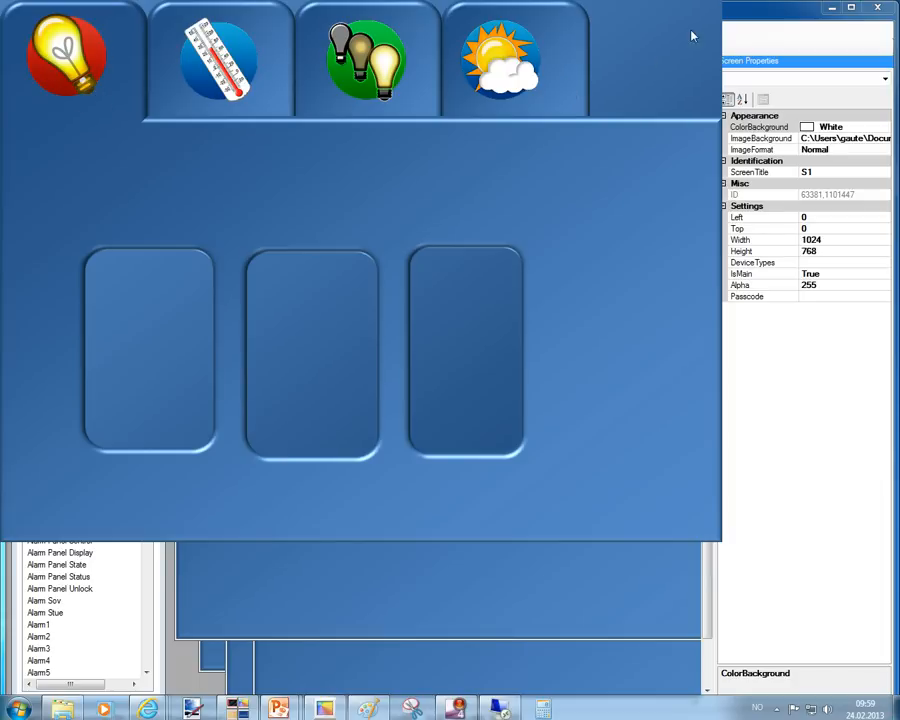
{"action": "right_click", "coordinate": [721, 10]}
{"action": "left_click", "coordinate": [742, 12]}
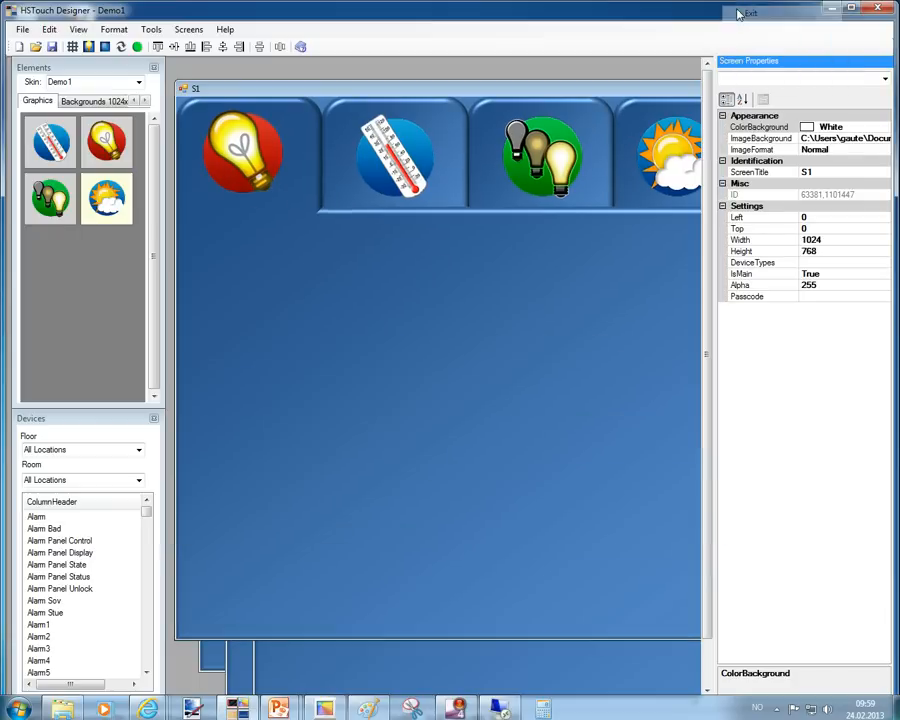